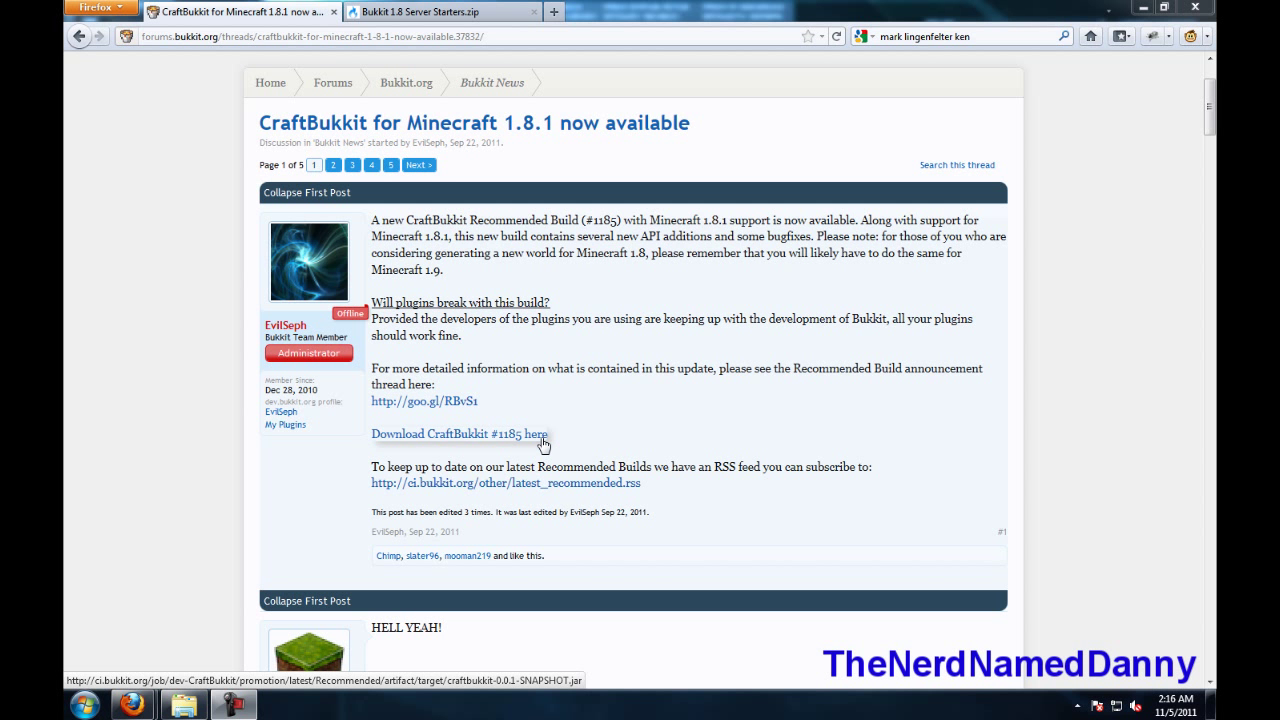
Save the CraftBukkit #1185 build, craftbukkit-0.0.1-SNAPSHOT.jar, into the Minecraft folder.
click(541, 437)
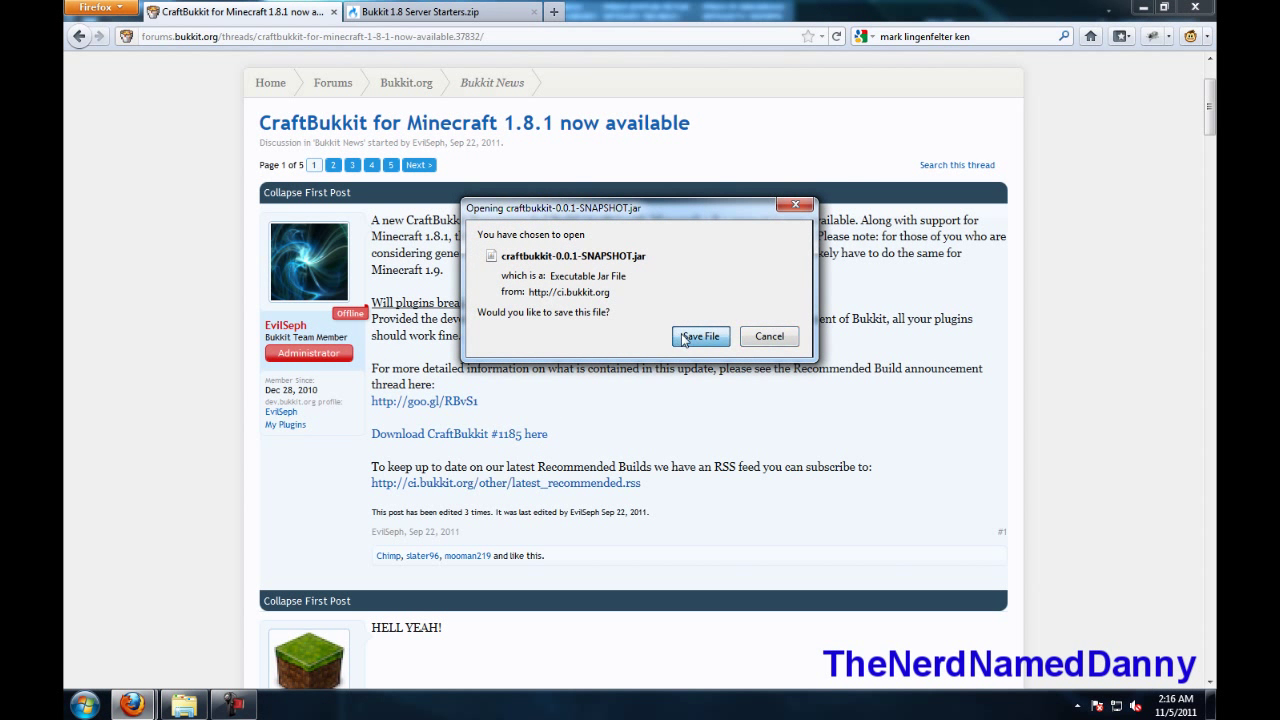
click(699, 336)
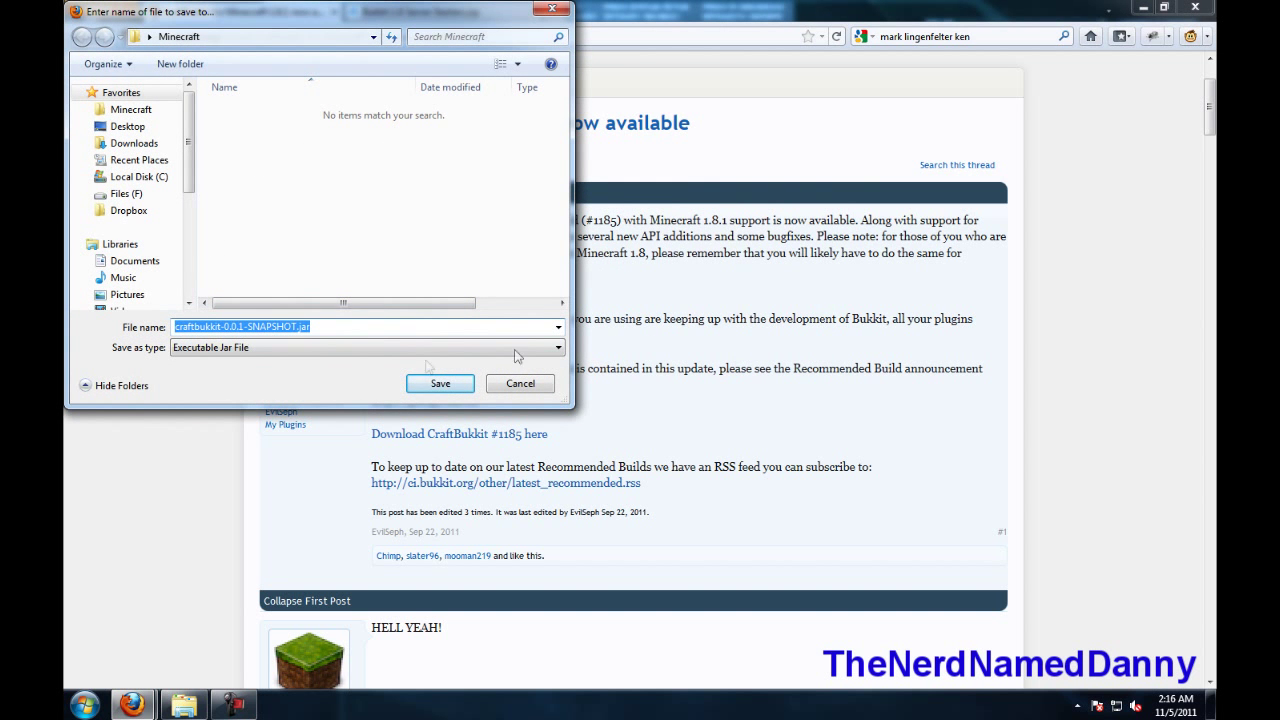
click(437, 386)
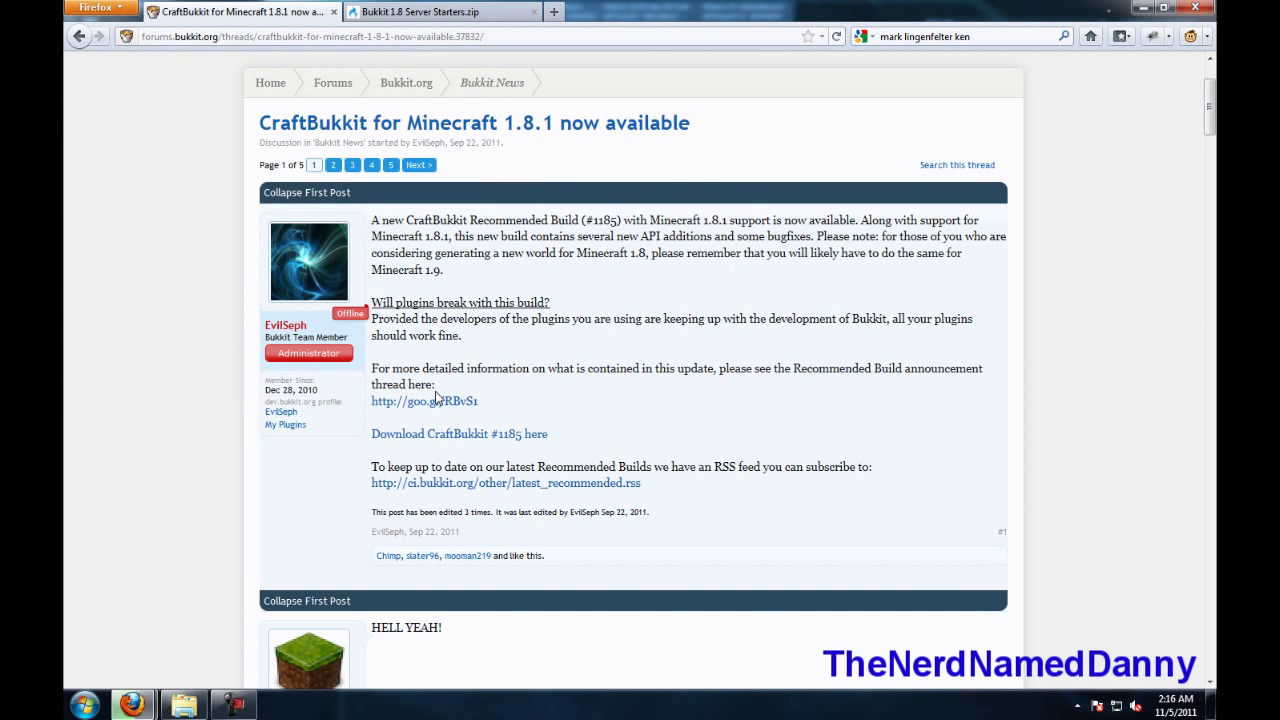
Download Bukkit 1.8 Server Starters.zip from the MediaFire page and save it to disk.
click(446, 12)
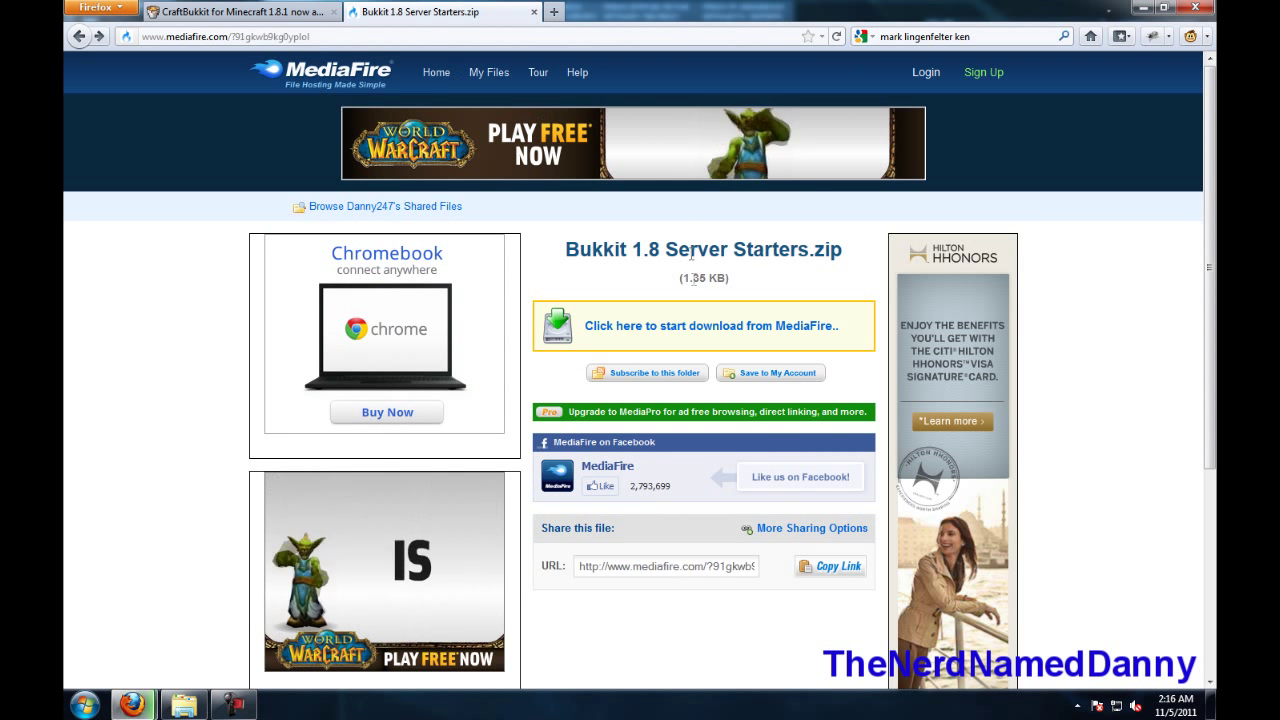
click(712, 332)
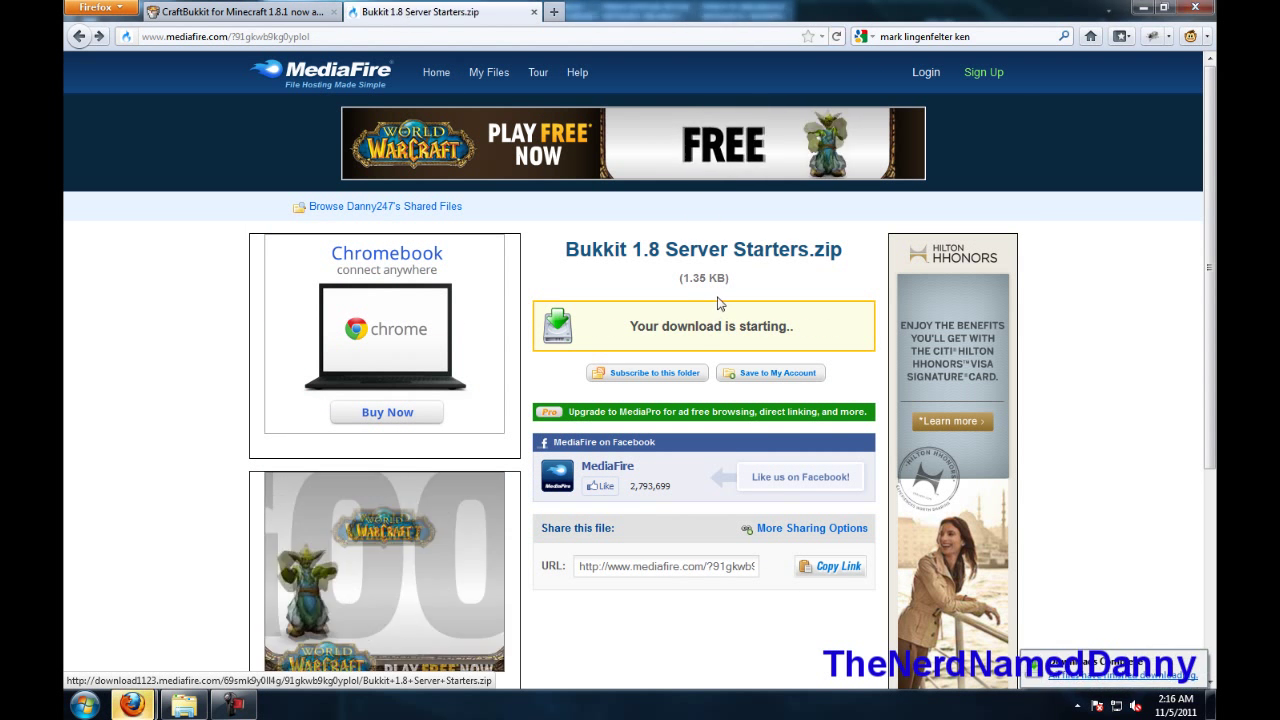
click(701, 440)
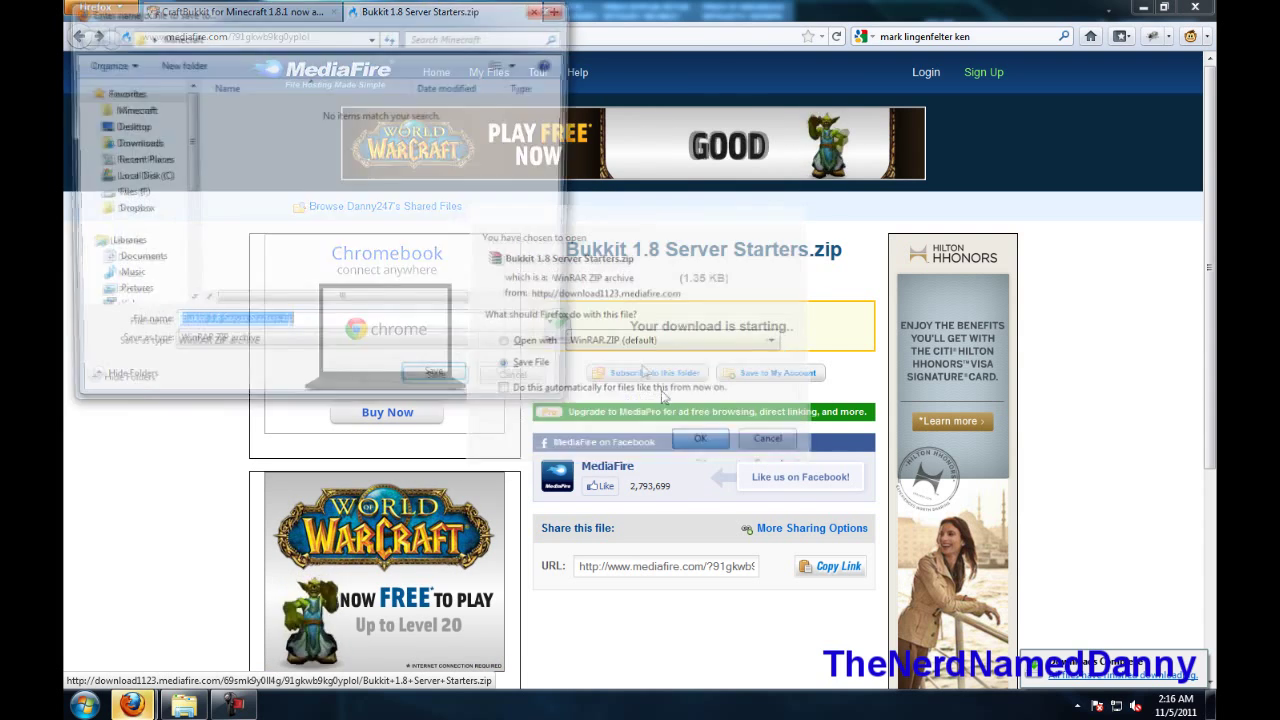
click(438, 382)
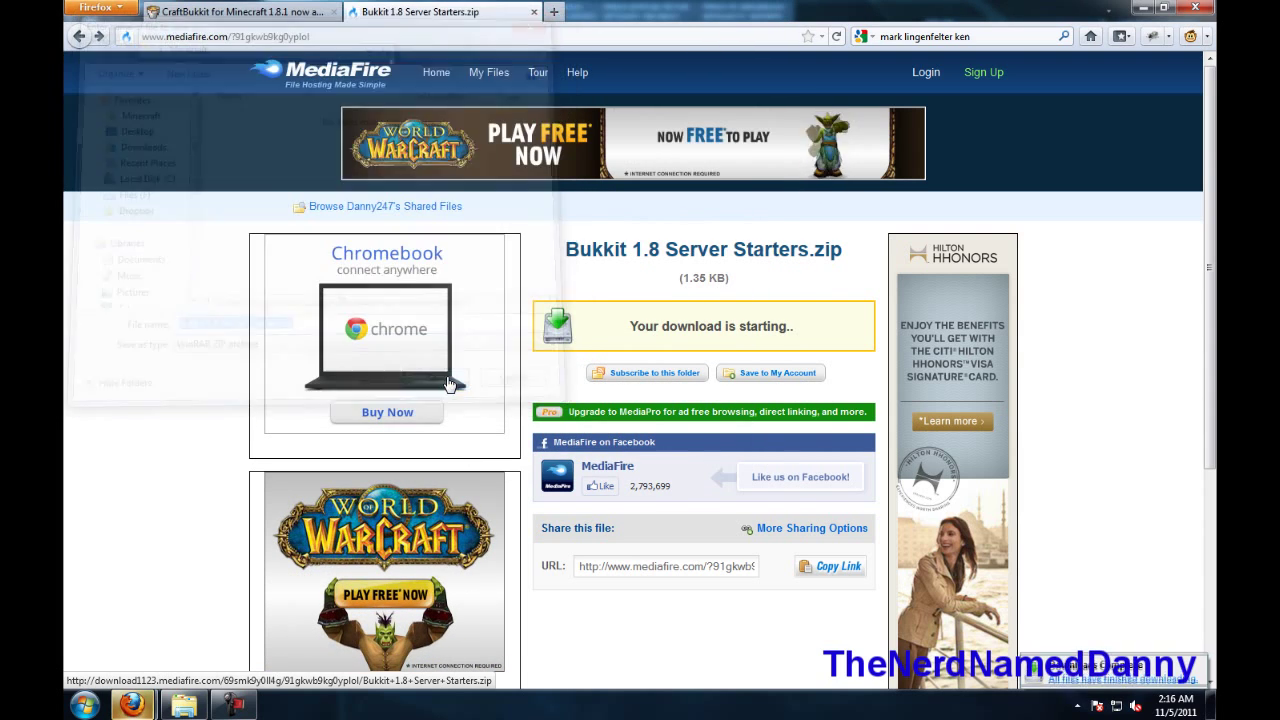
Run the CraftBukkit jar from the Minecraft folder to generate the server files.
mouse_move(199, 708)
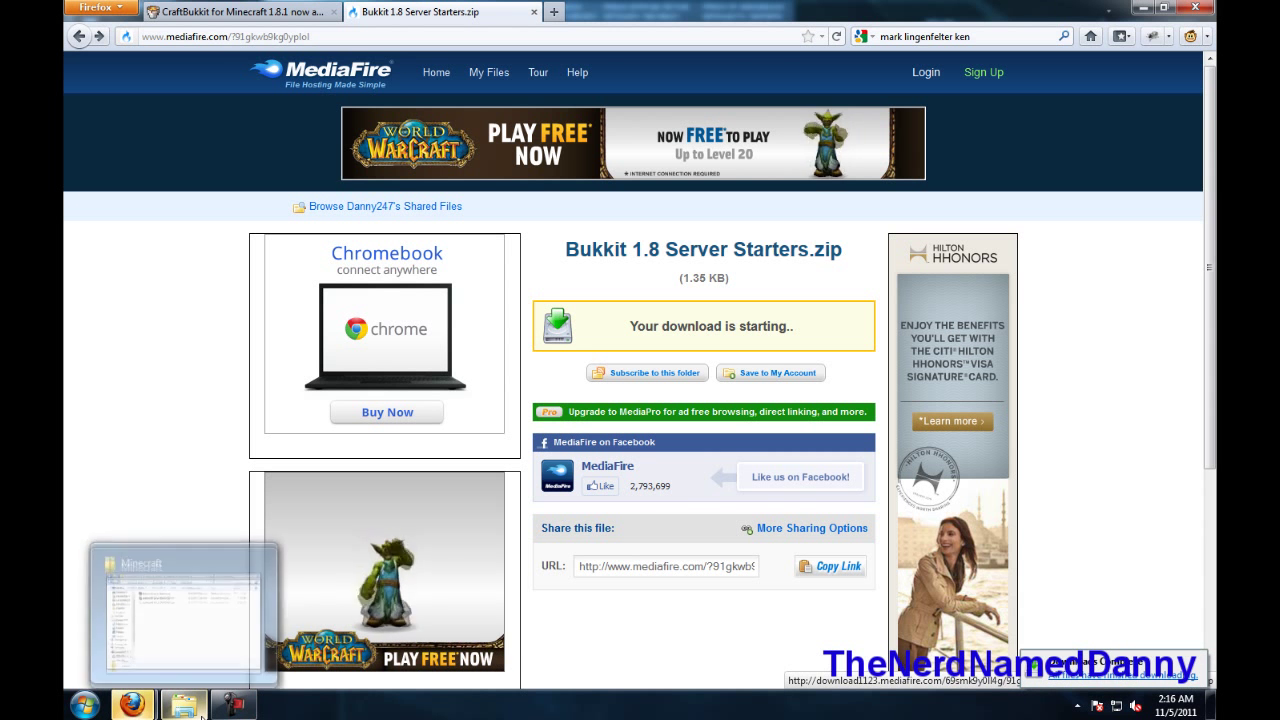
click(201, 716)
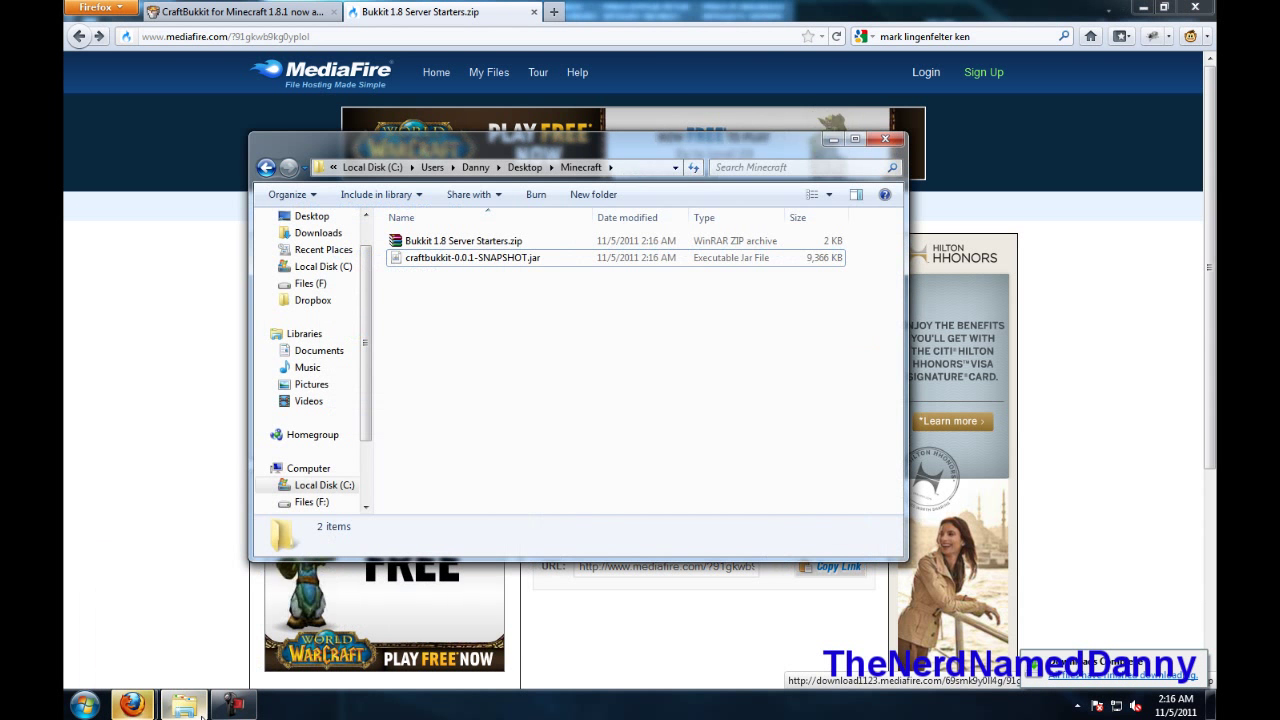
right_click(524, 247)
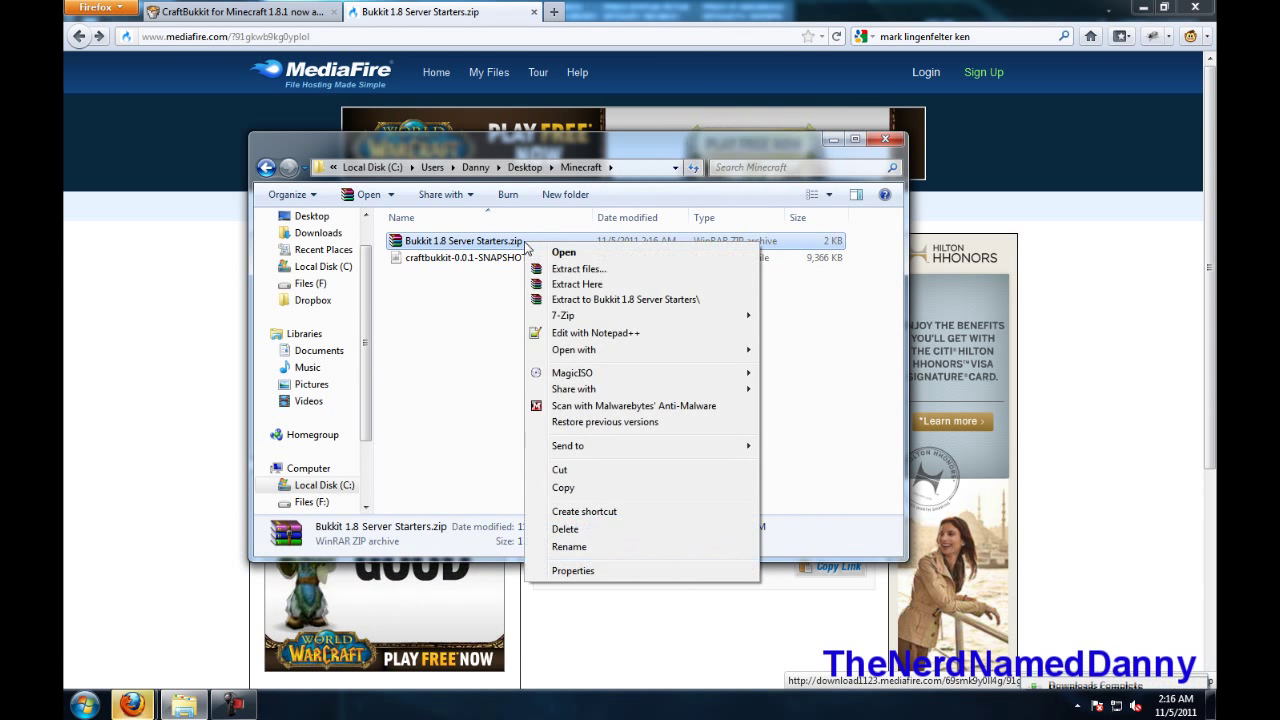
click(484, 295)
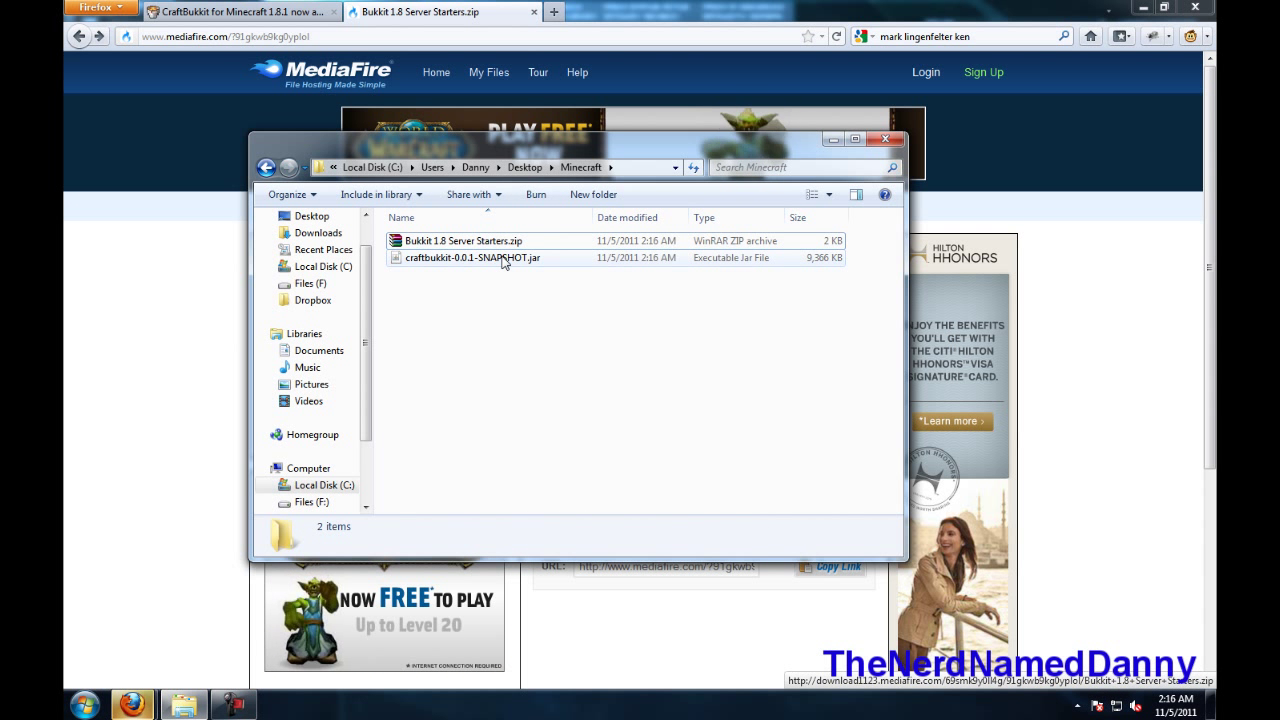
double_click(558, 260)
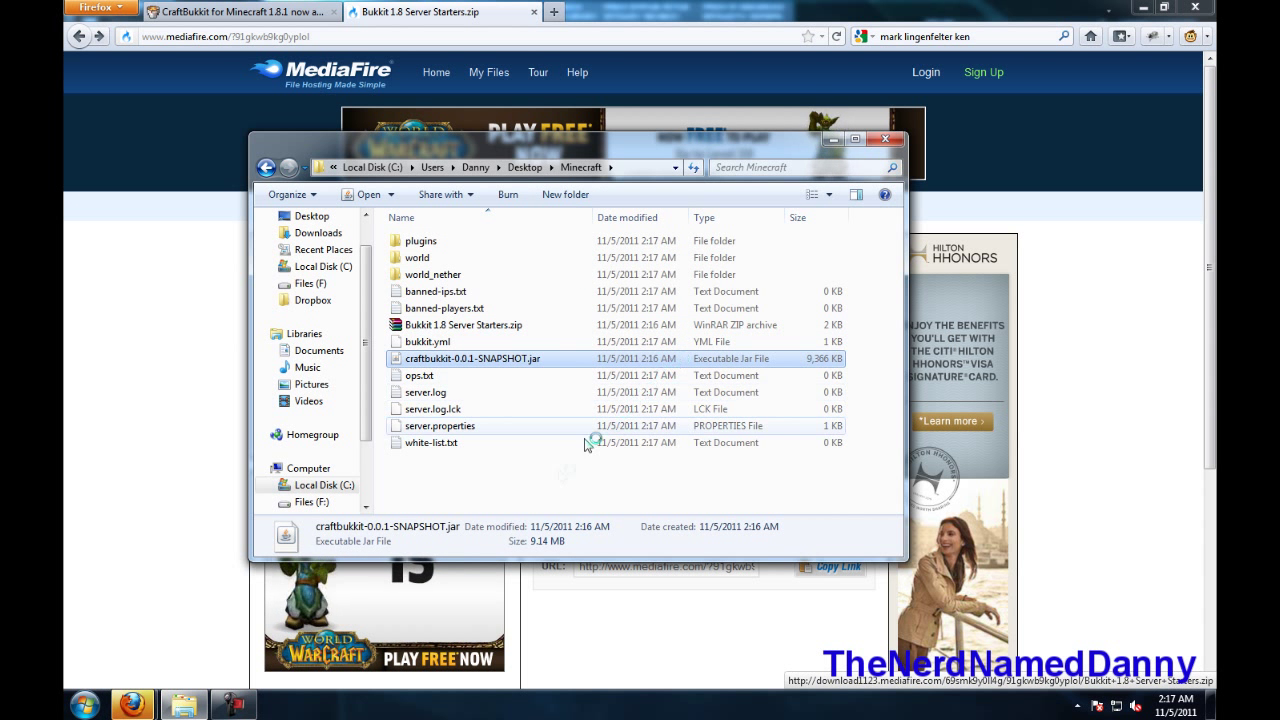
Extract Bukkit 1.8 Server Starters.zip into its own folder and open it.
click(516, 332)
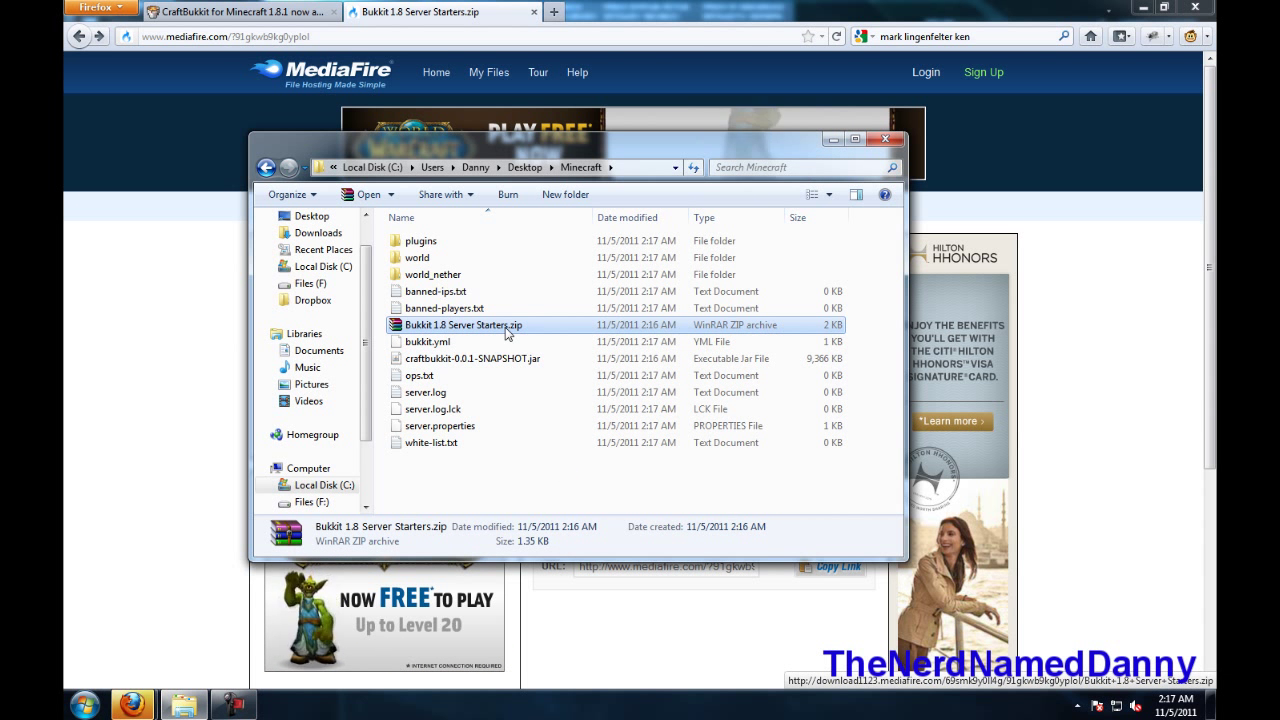
right_click(505, 333)
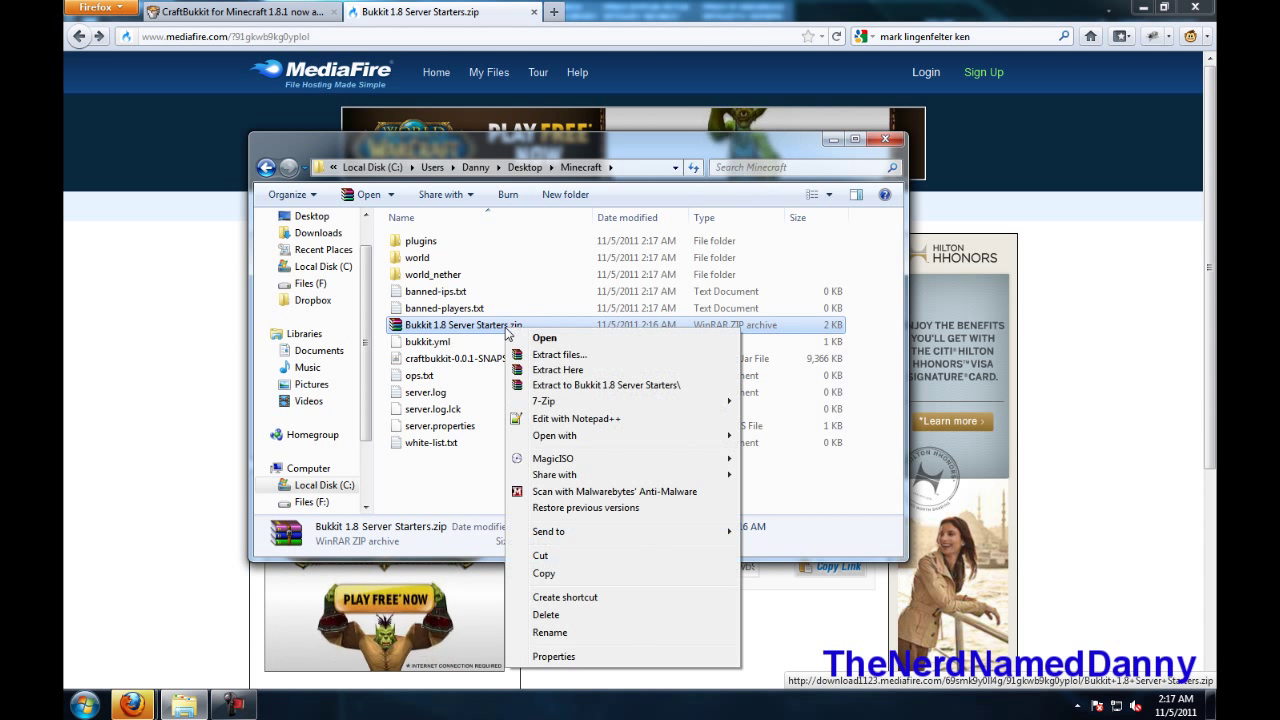
click(617, 388)
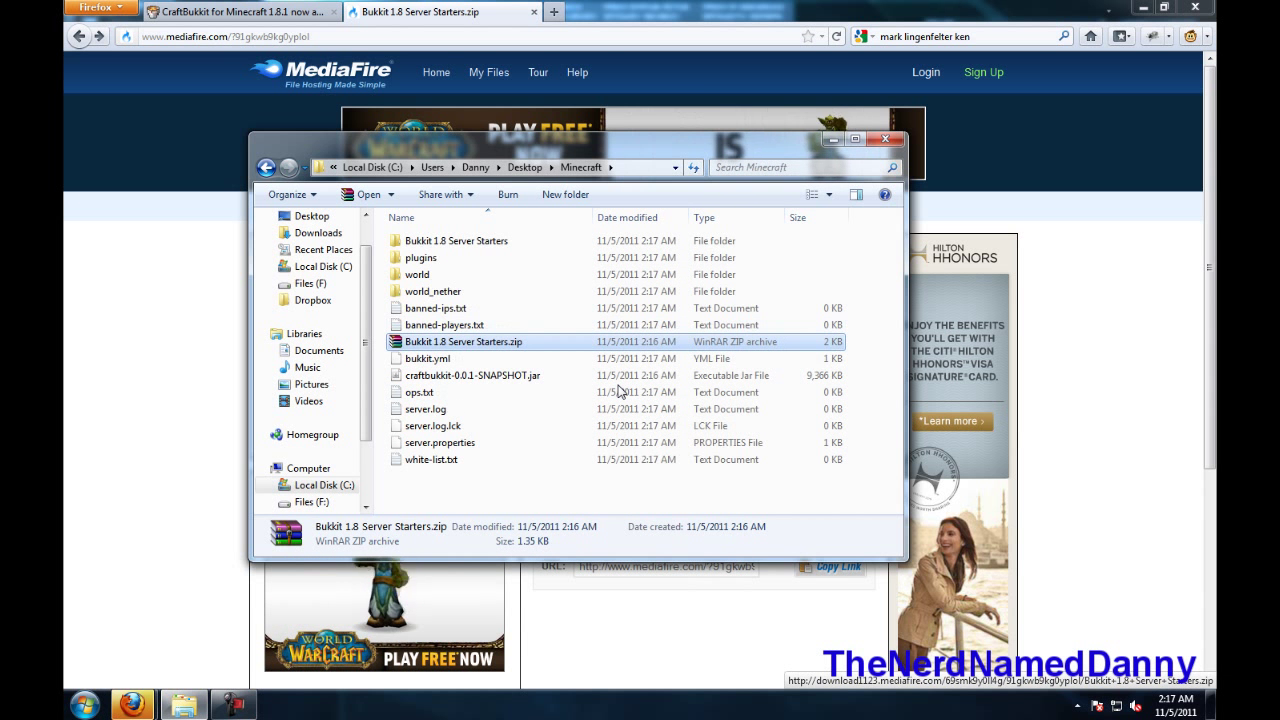
double_click(537, 245)
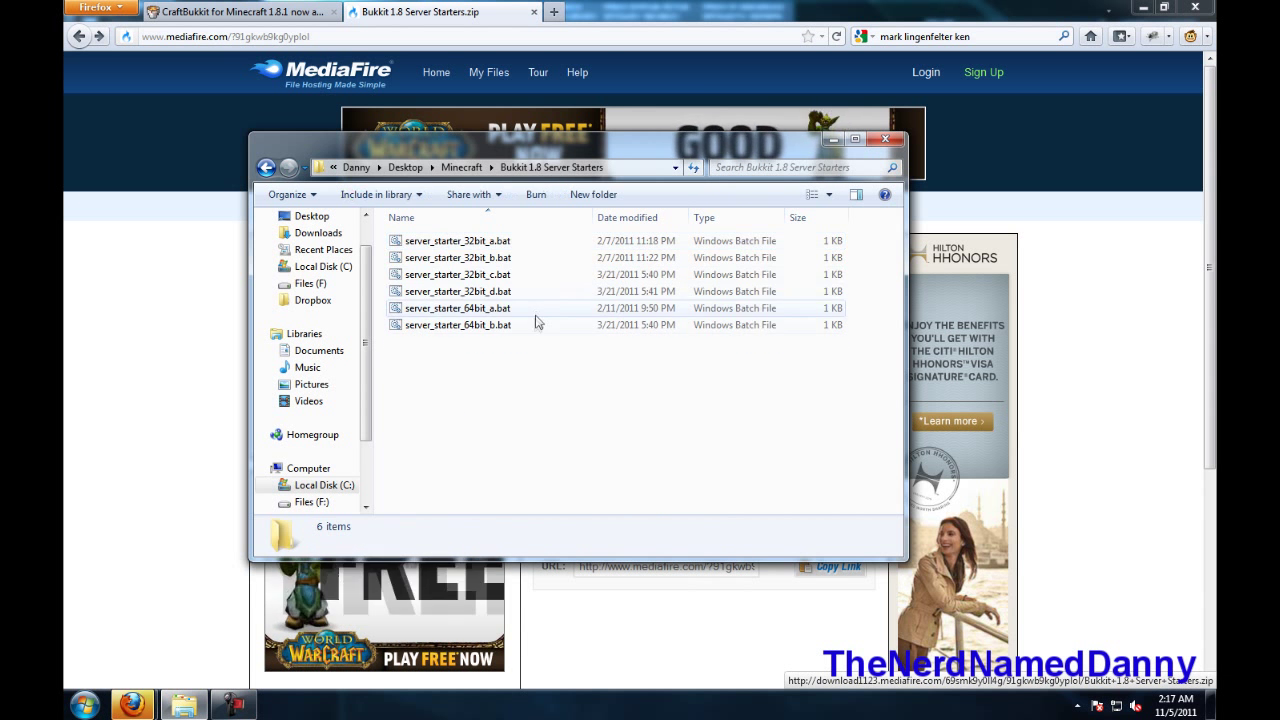
Copy the six server_starter .bat files up into the Minecraft folder beside the CraftBukkit jar.
drag(534, 345, 520, 224)
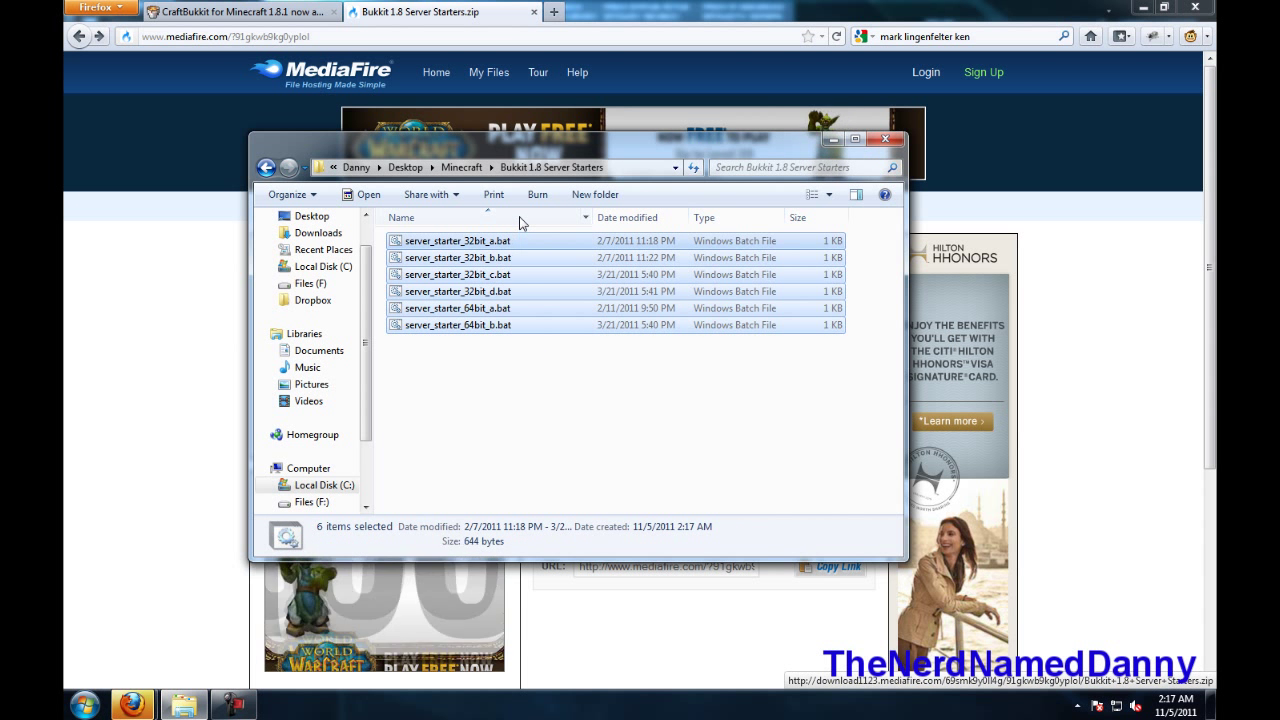
click(461, 167)
key(ctrl+v)
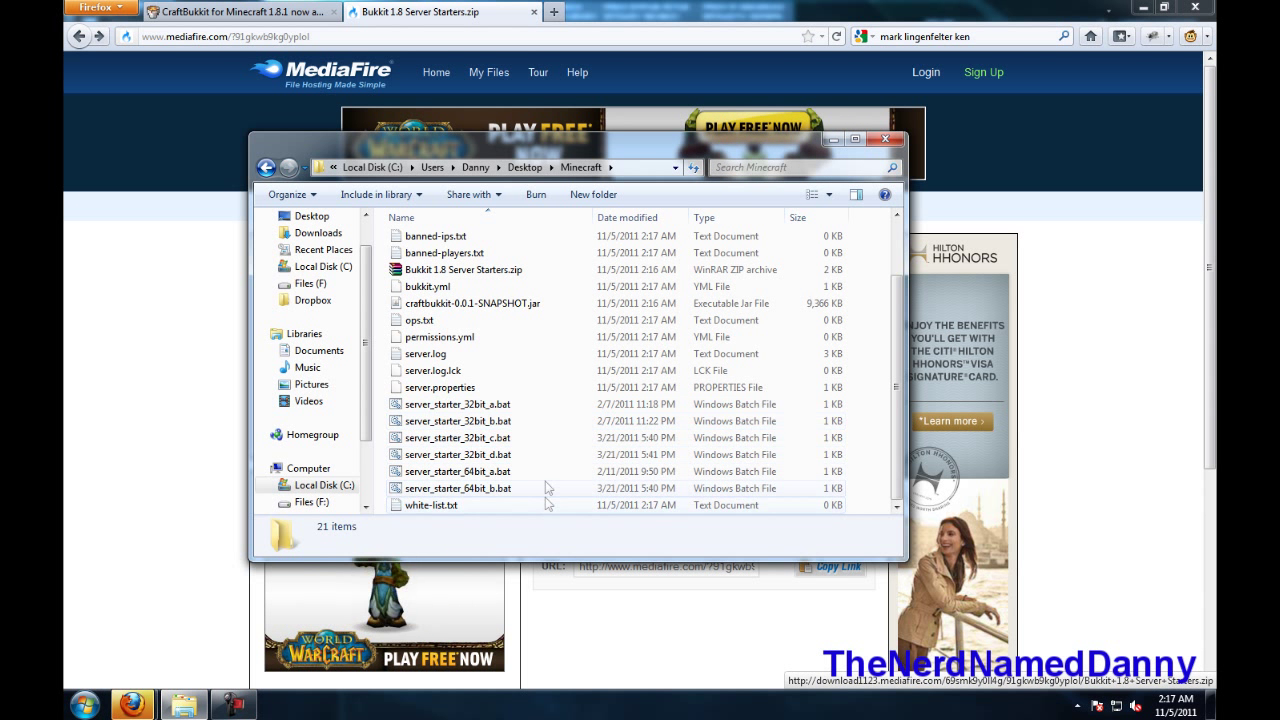
scroll(540, 417, up, 2)
scroll(540, 417, down, 2)
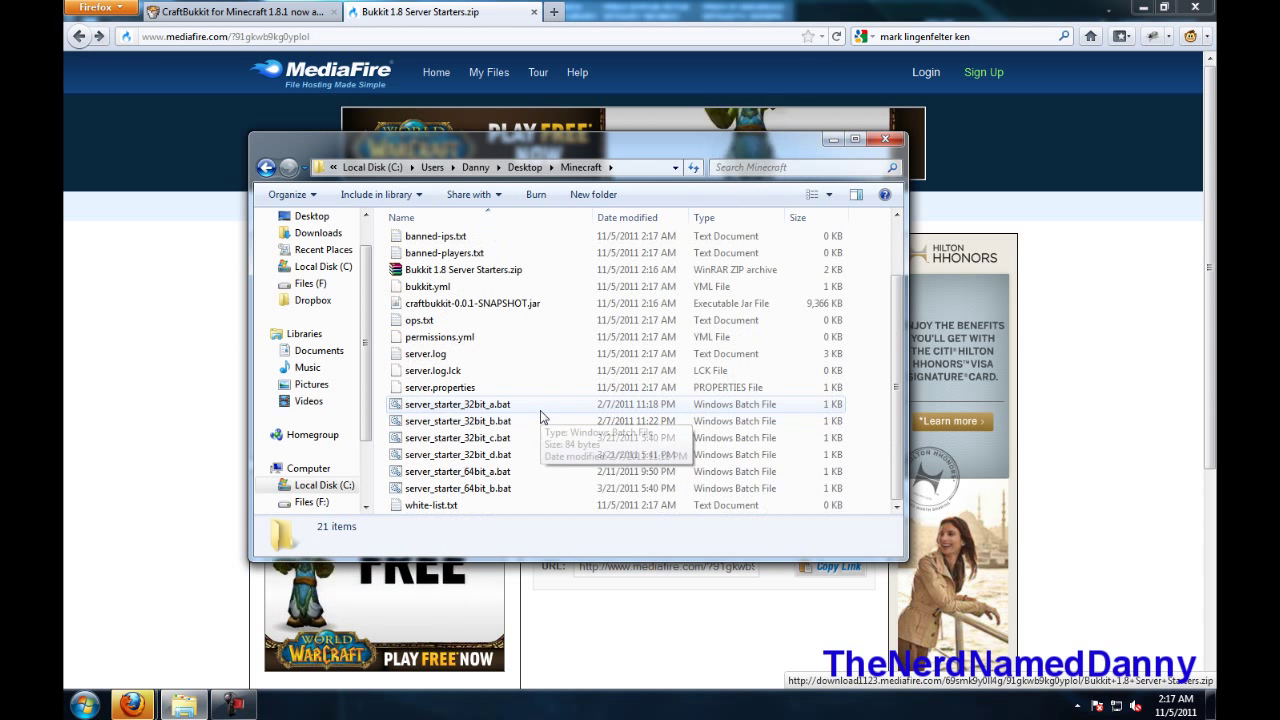
Run server_starter_64bit_a.bat until the console reports Done, then launch Minecraft.exe.
double_click(518, 476)
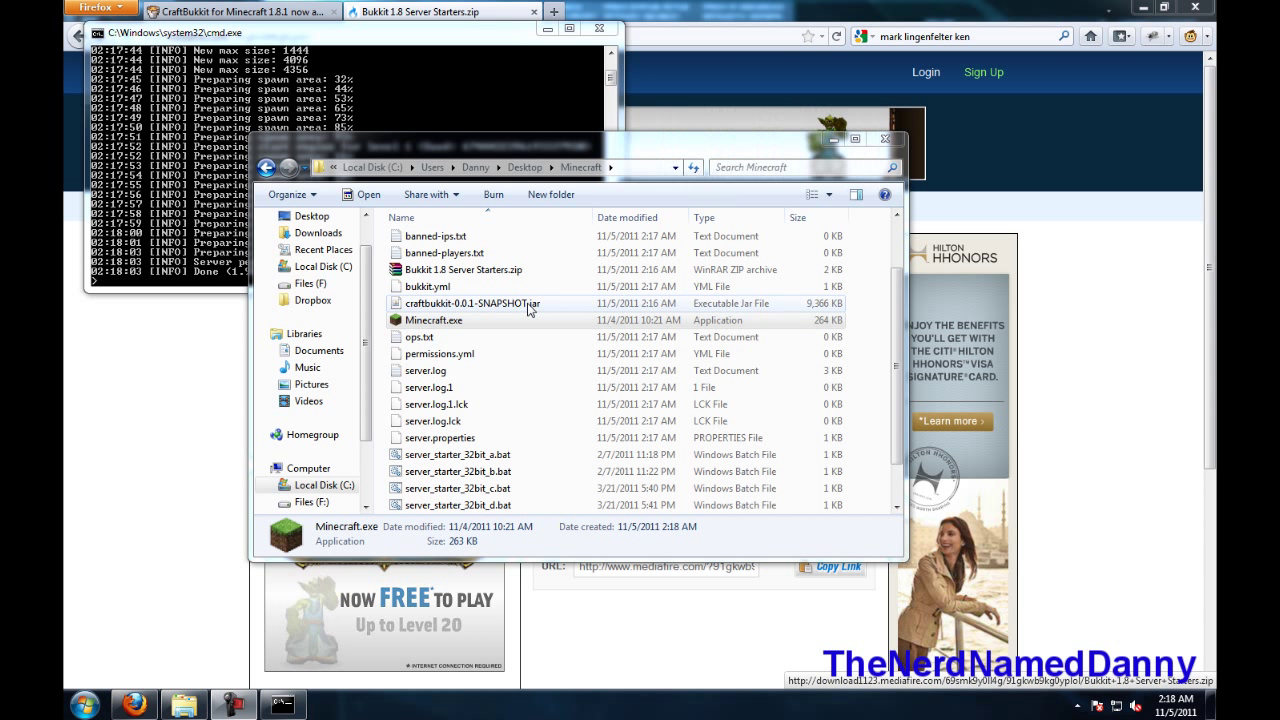
click(230, 257)
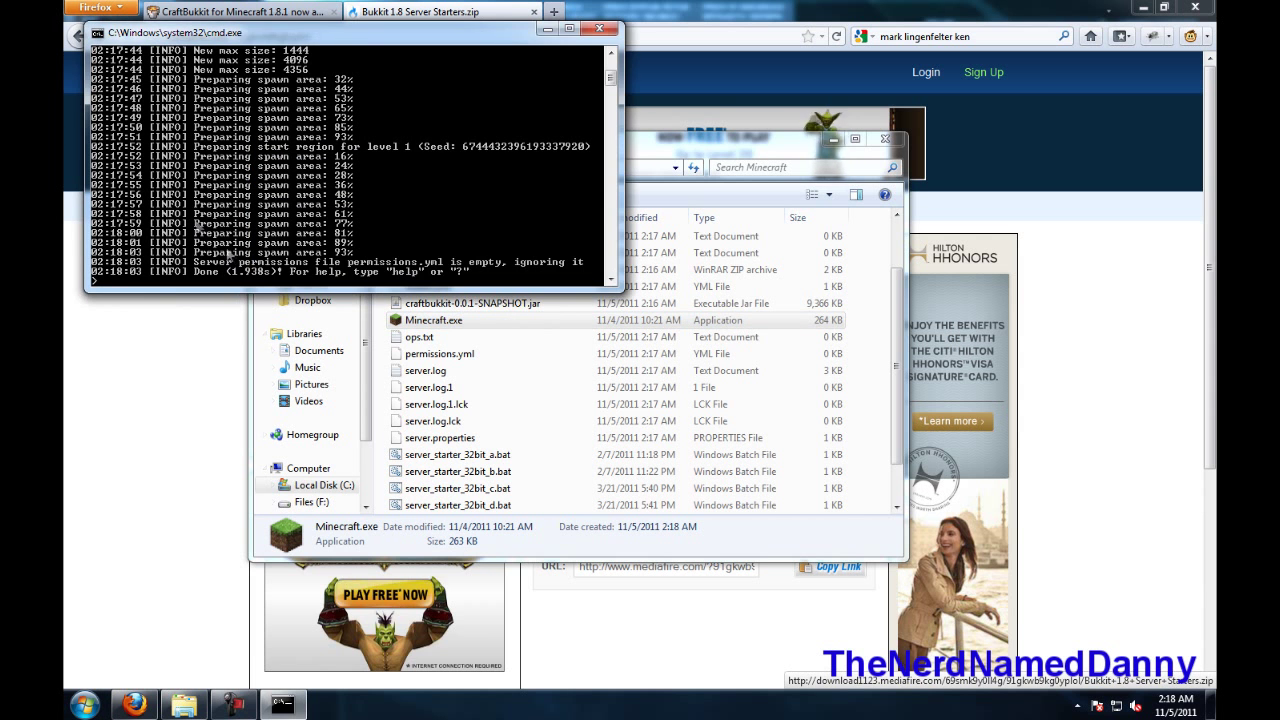
click(380, 313)
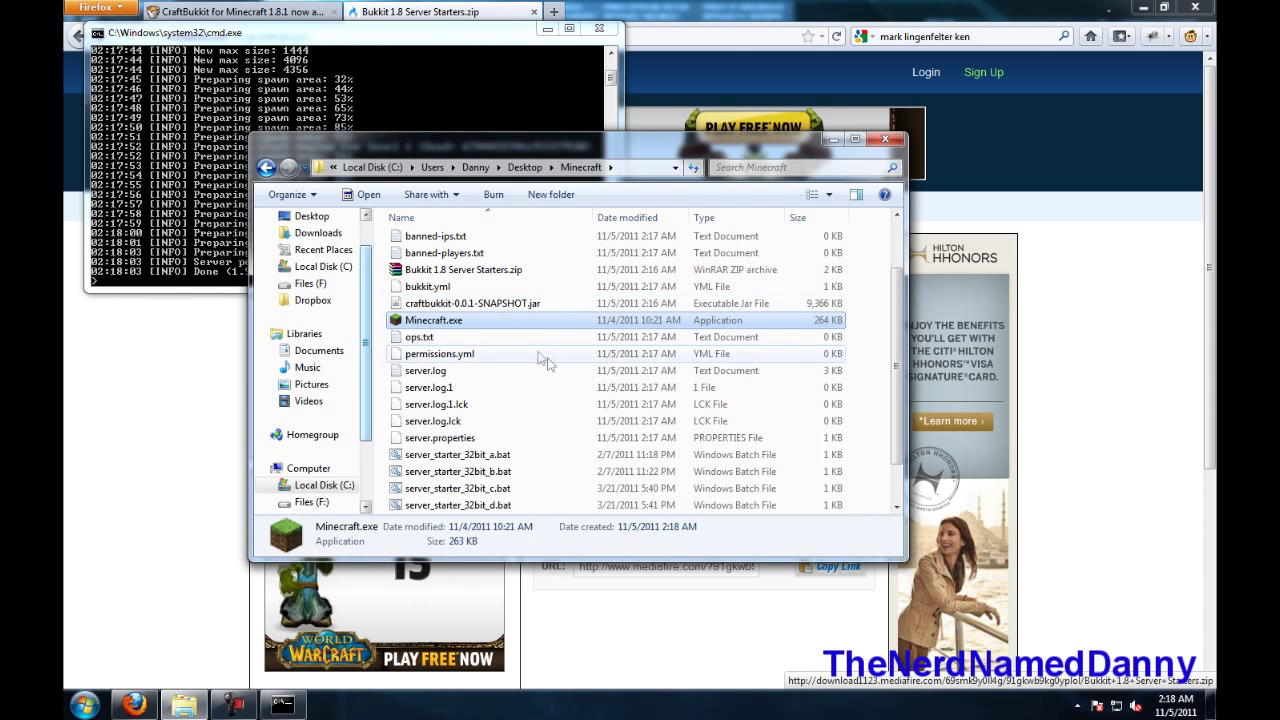
double_click(532, 318)
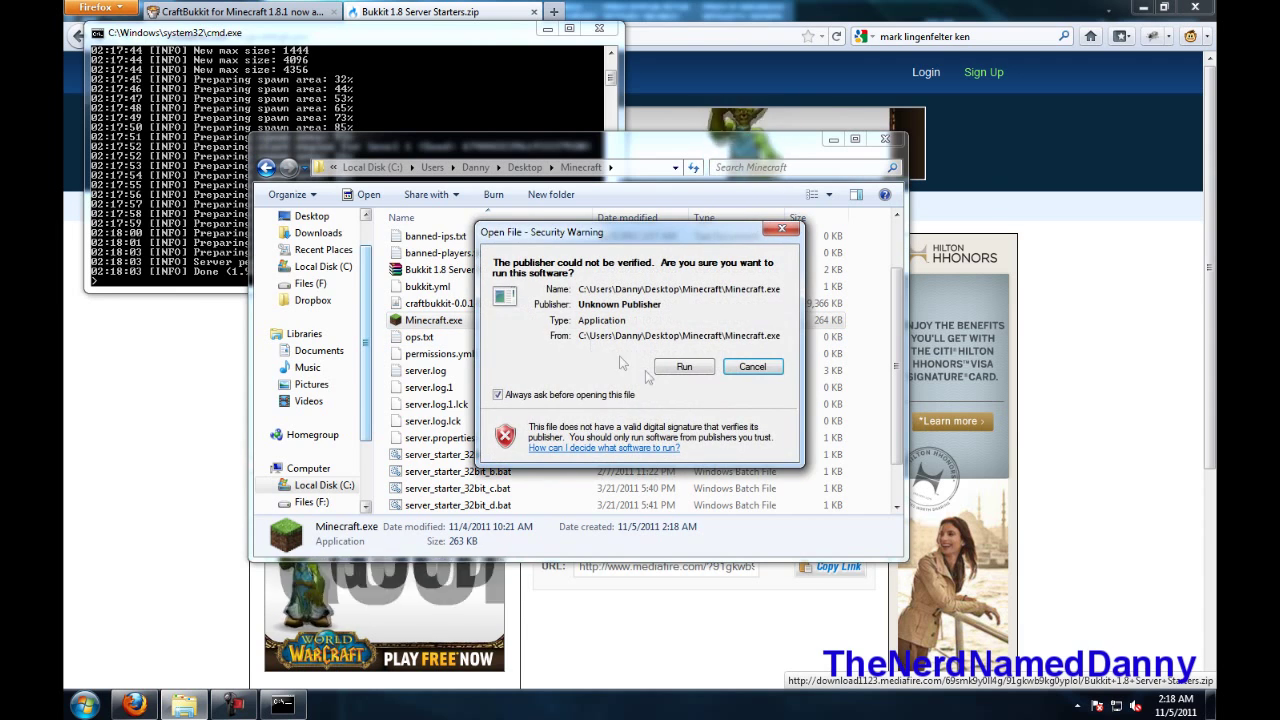
Allow Minecraft.exe past the security warning and log in to Minecraft Beta 1.8.1.
click(680, 365)
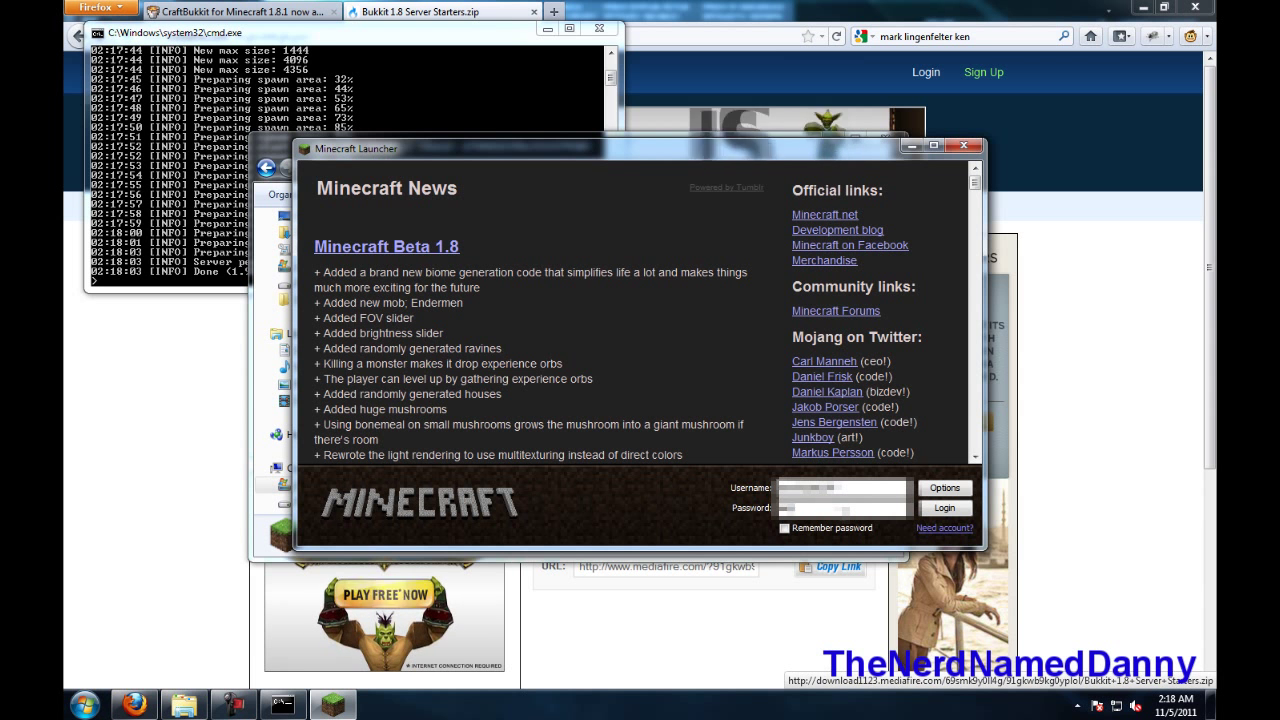
key(Return)
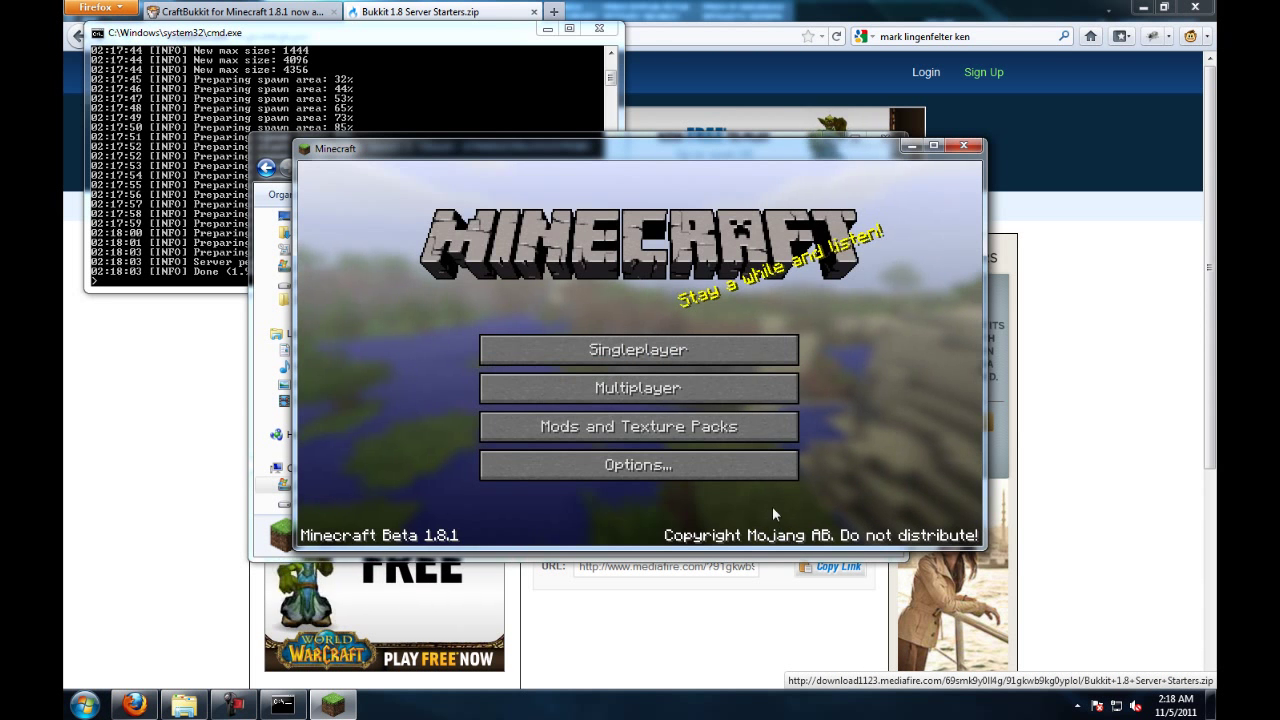
Join the local CraftBukkit server through Multiplayer Direct Connect with the address localhost.
click(743, 397)
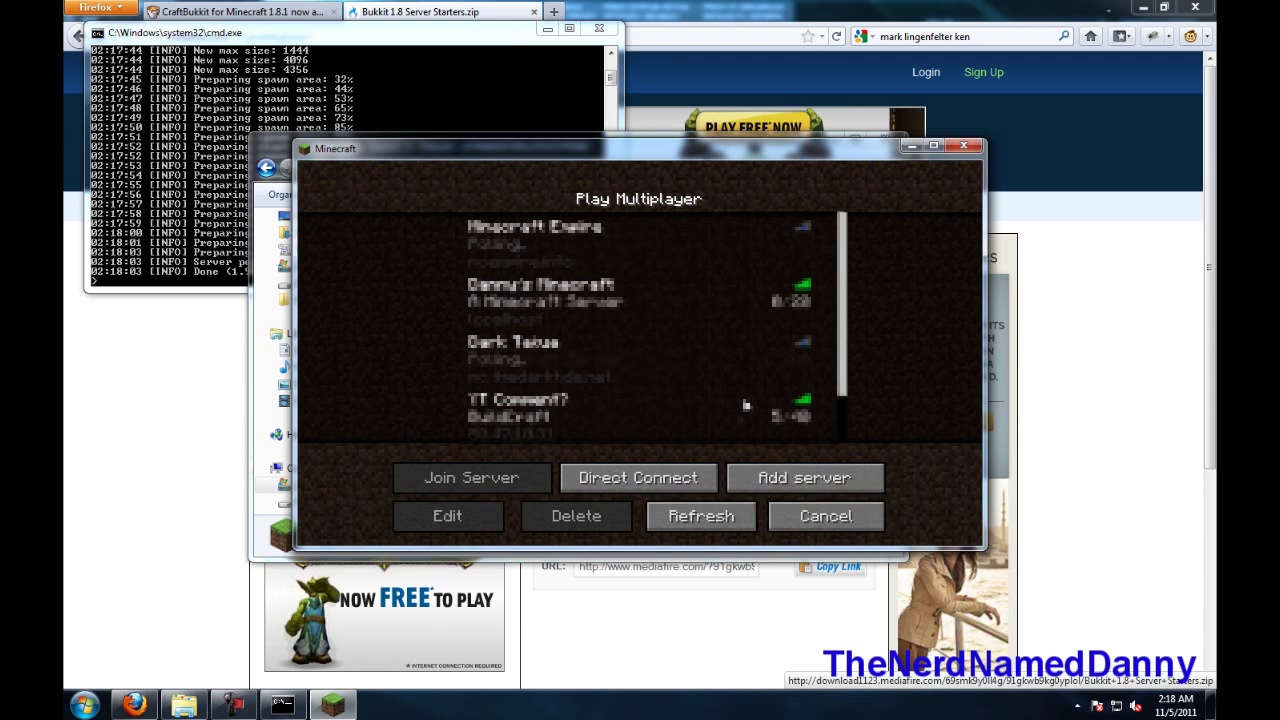
click(701, 484)
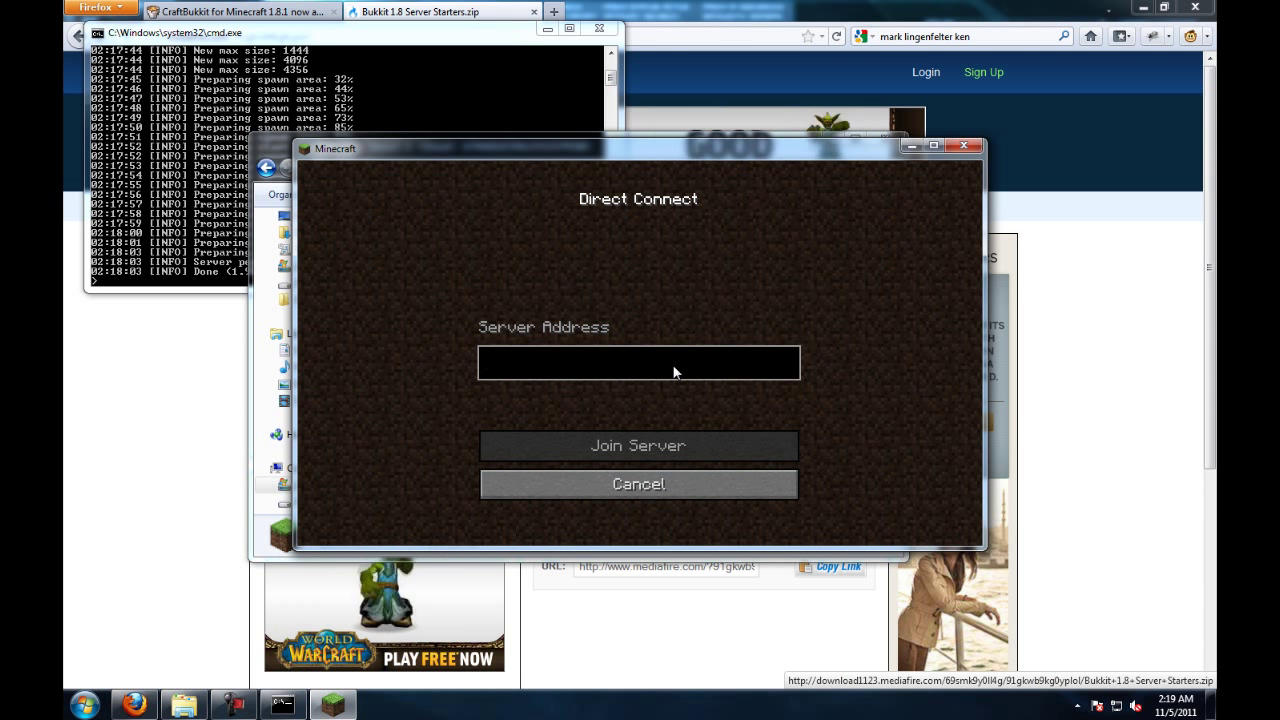
text(l)
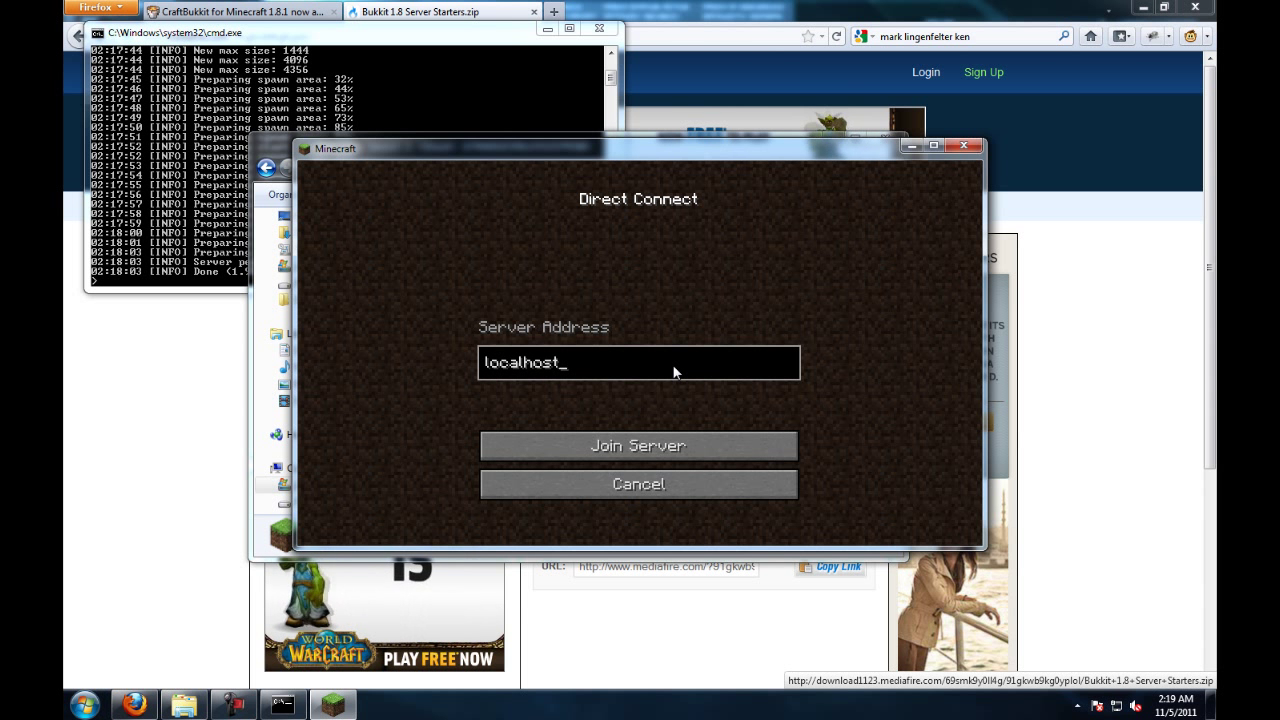
text(ocalhos)
key(BackSpace)
key(BackSpace)
key(BackSpace)
key(BackSpace)
key(BackSpace)
key(BackSpace)
key(BackSpace)
key(BackSpace)
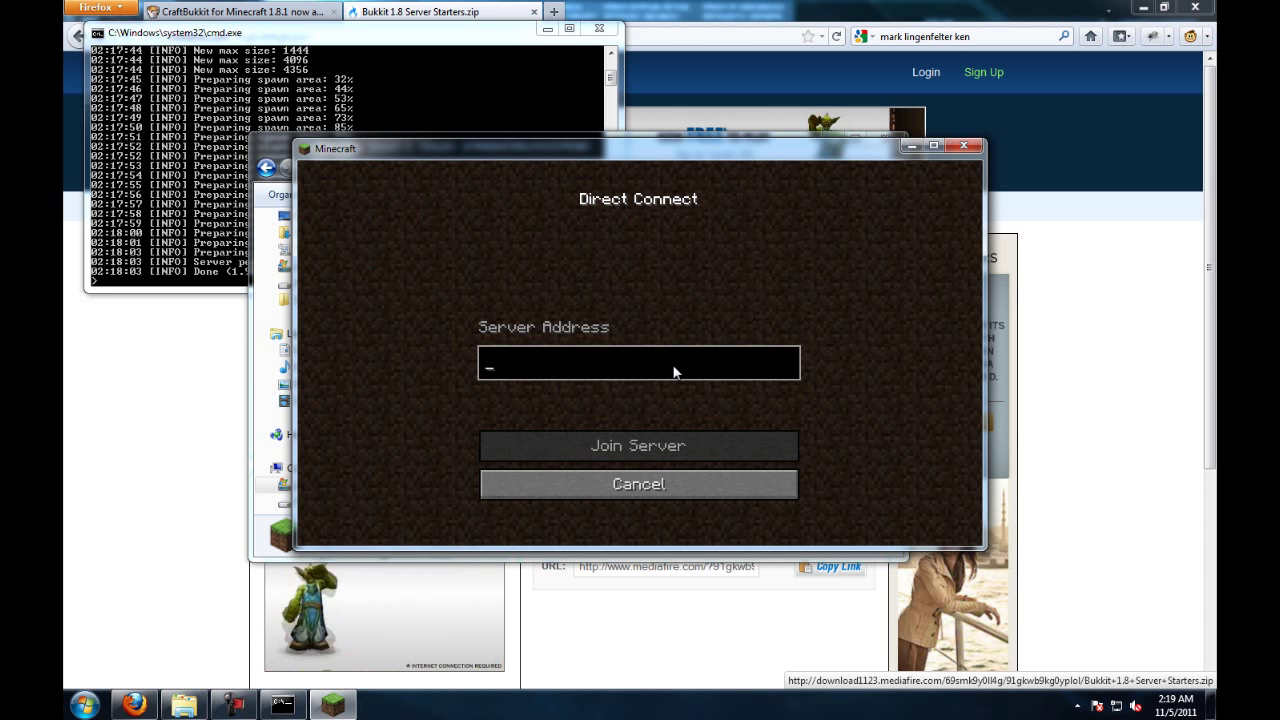
text(127.0.)
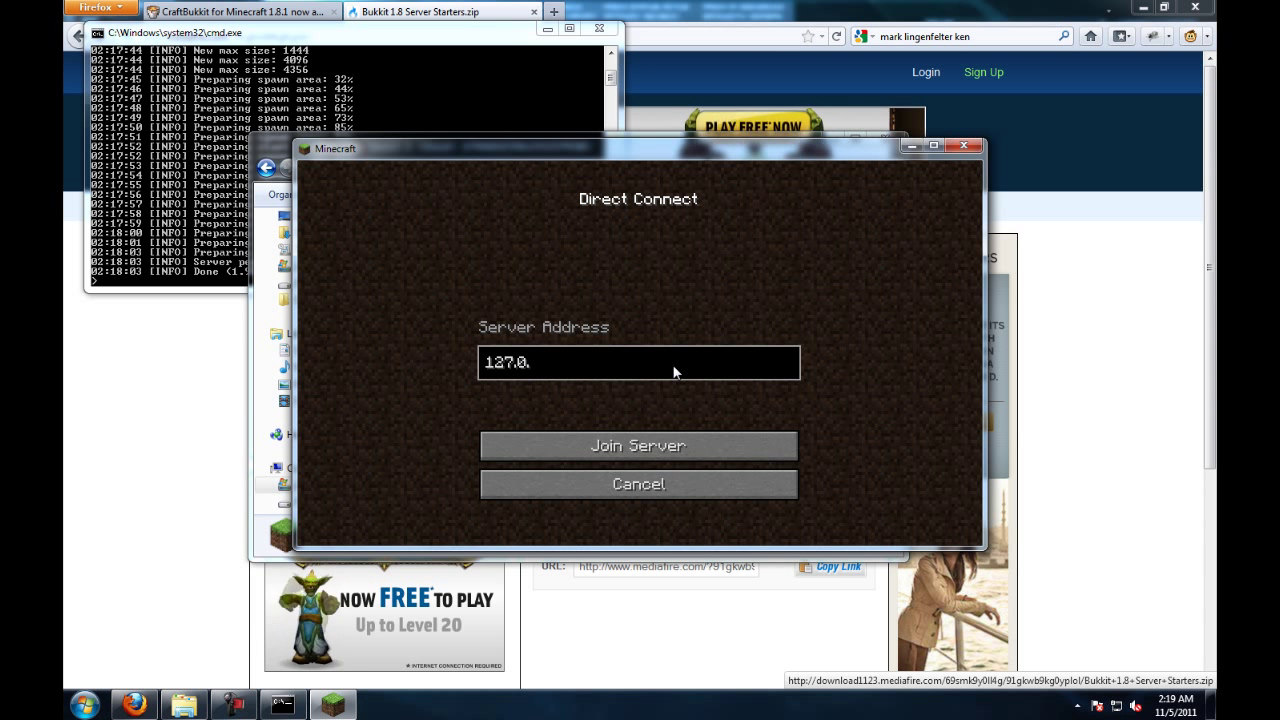
text(0.)
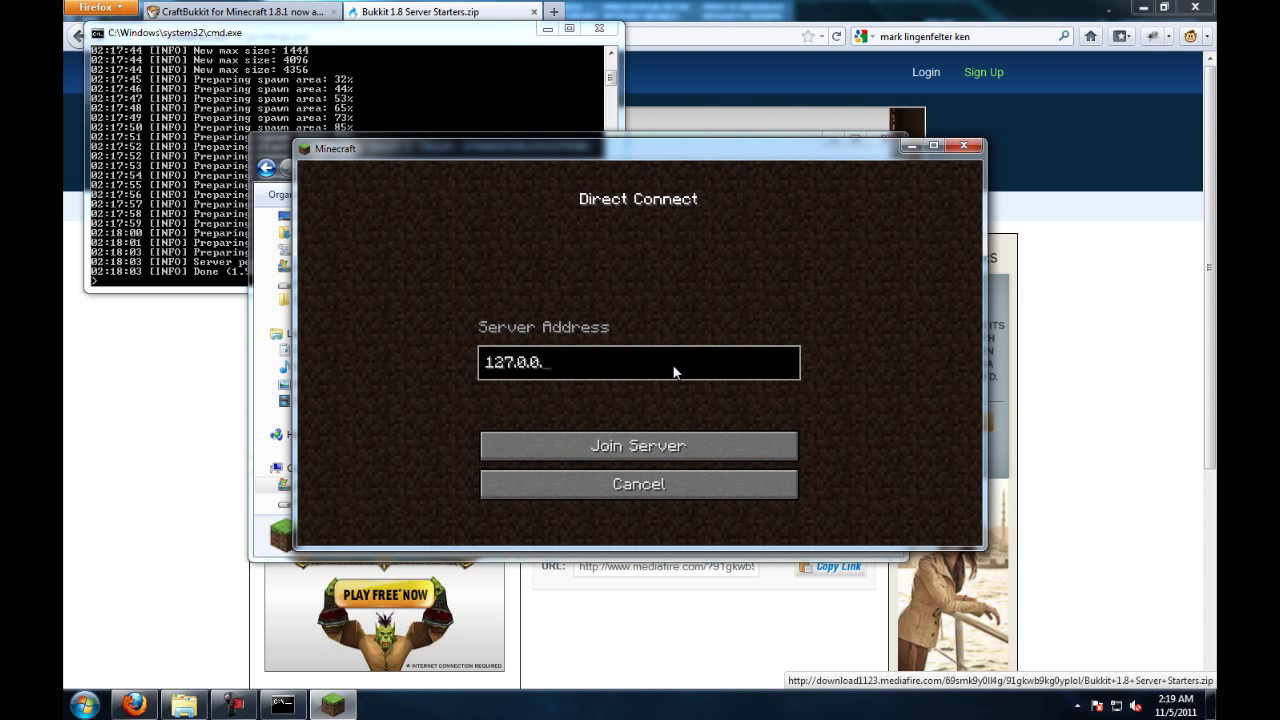
key(BackSpace)
key(BackSpace)
key(BackSpace)
key(BackSpace)
key(BackSpace)
key(BackSpace)
key(BackSpace)
key(BackSpace)
text(localhost)
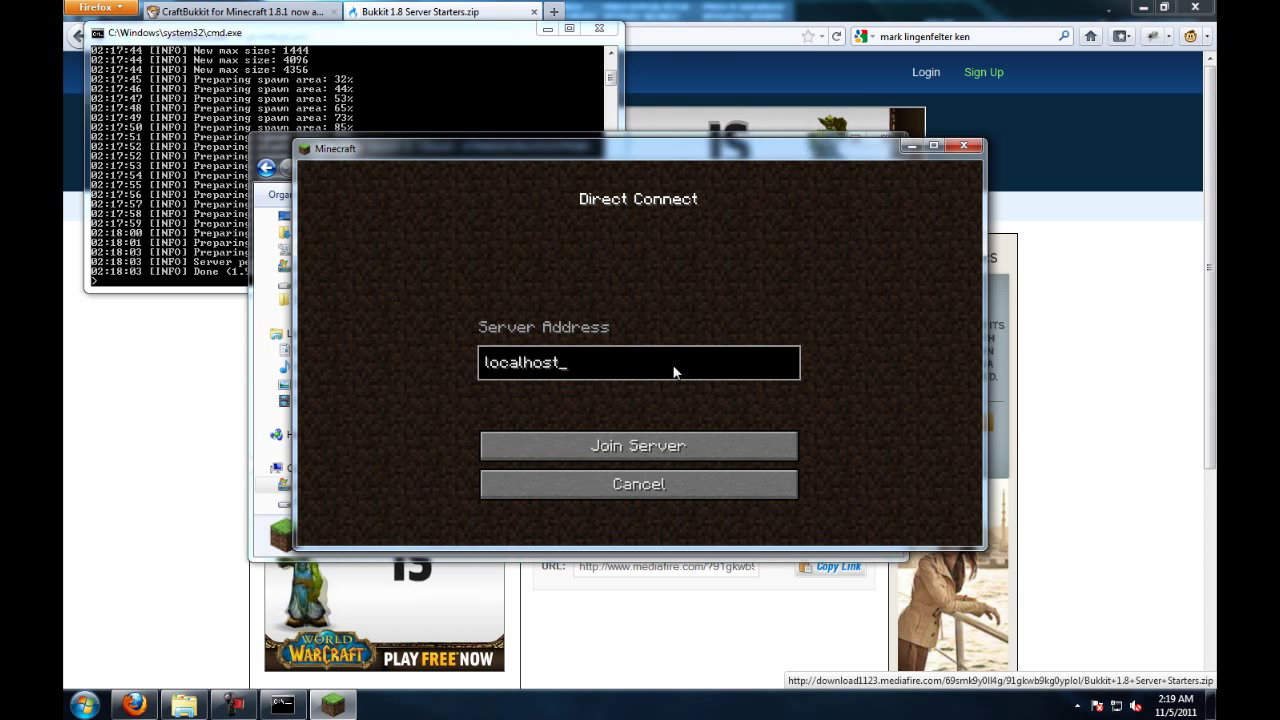
key(Return)
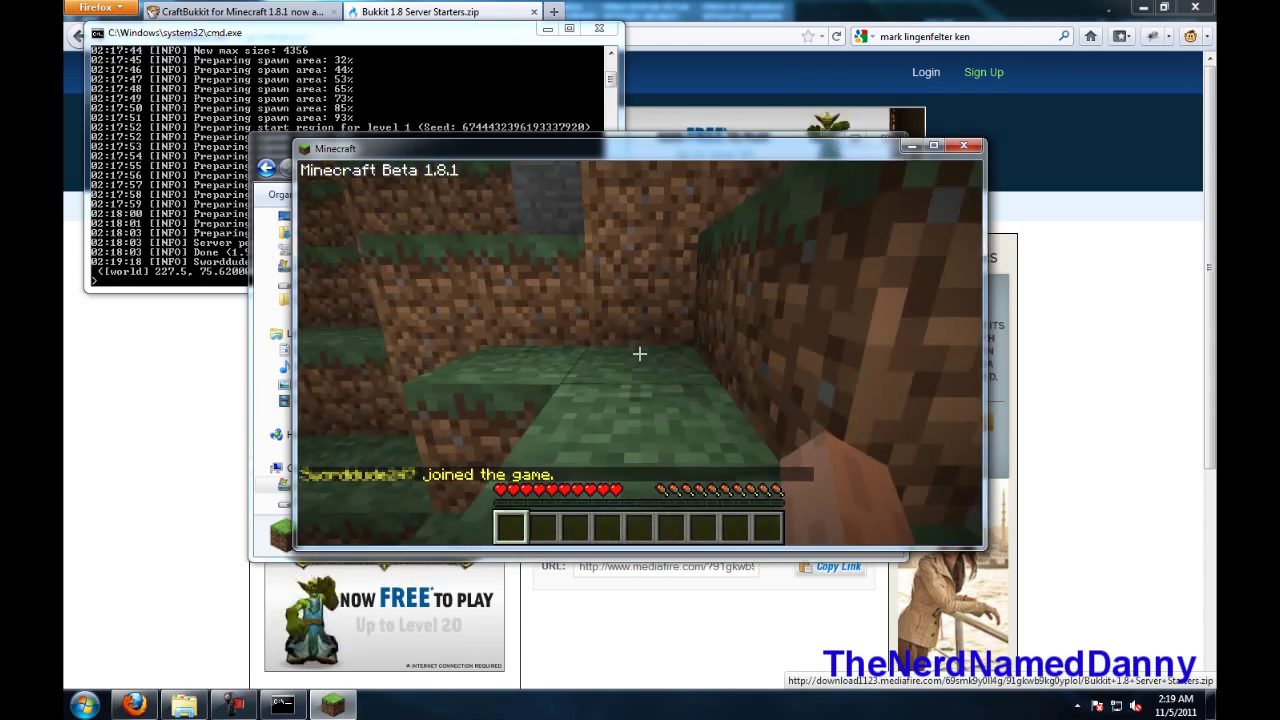
Walk through the forest world past sheep, a pig and water, then disconnect from the server.
key(w)
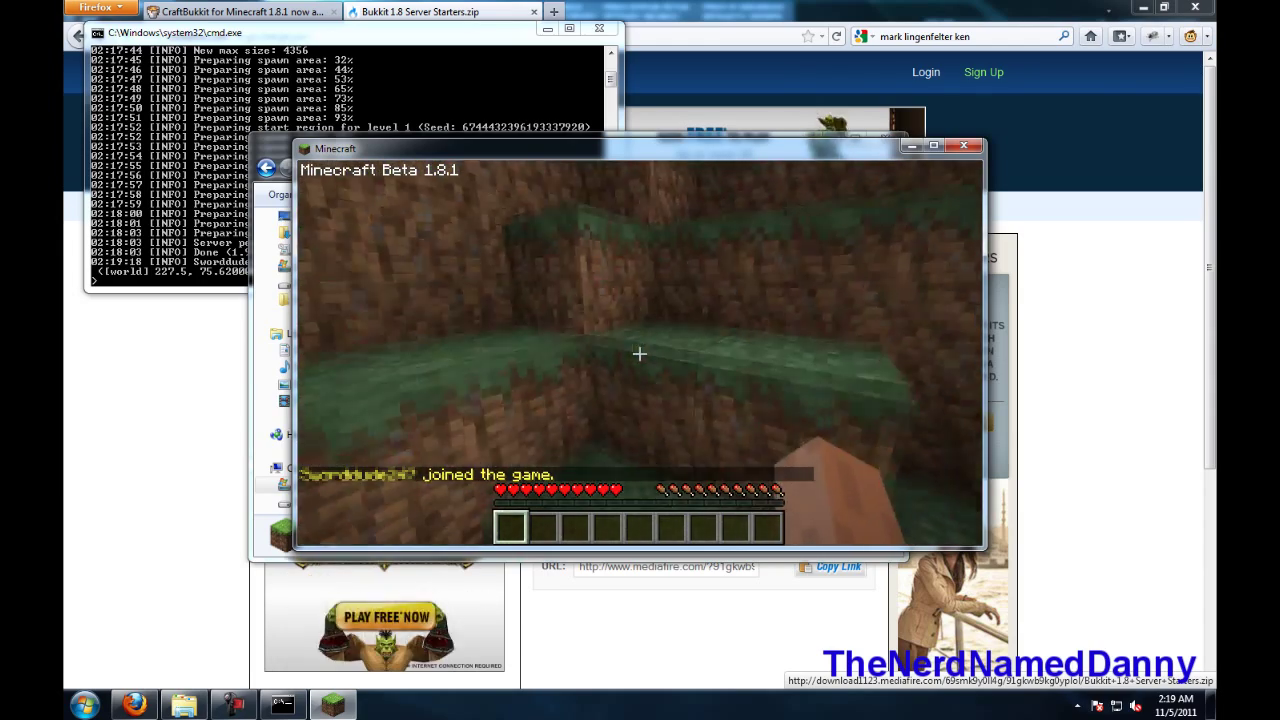
key(w)
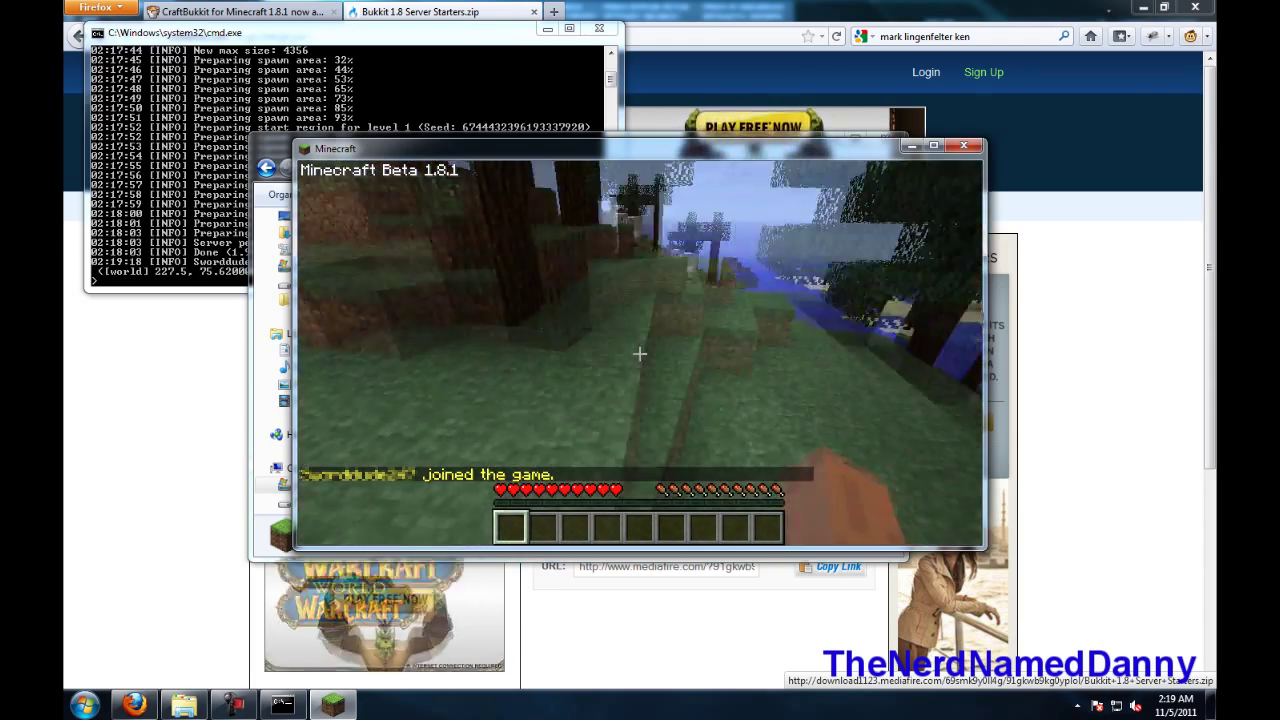
key(w)
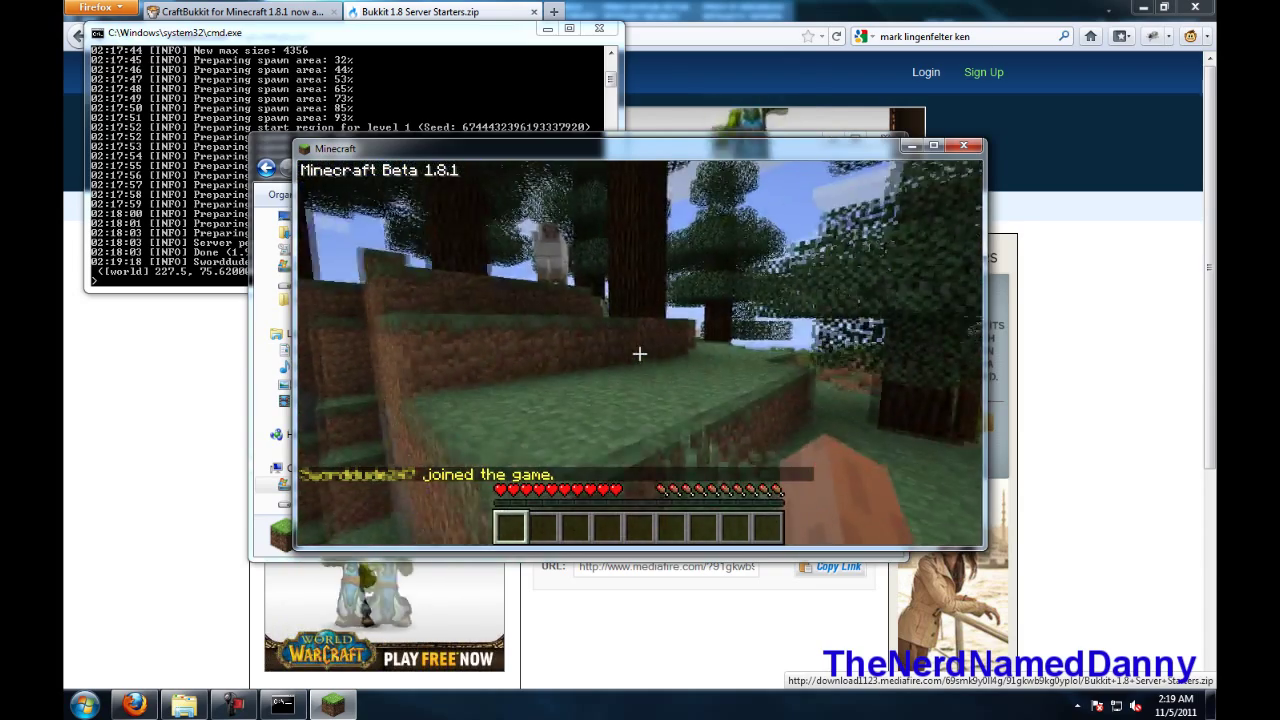
key(w)
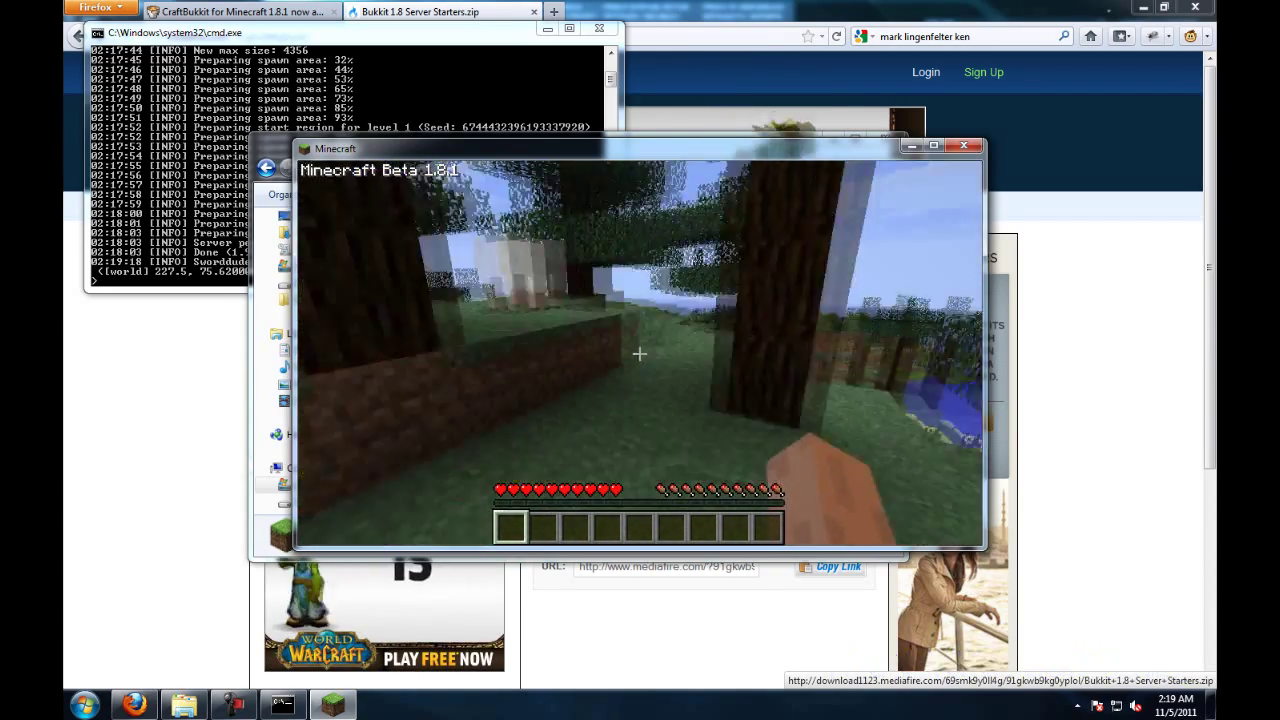
key(w)
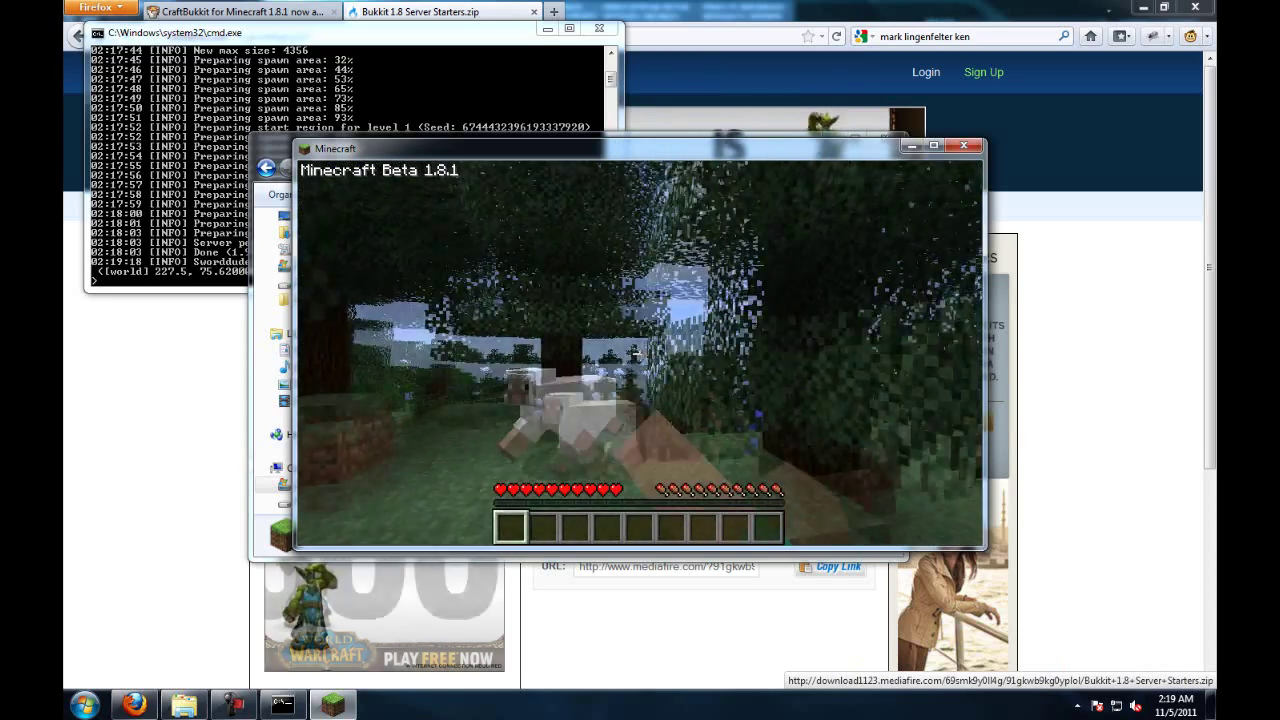
key(w)
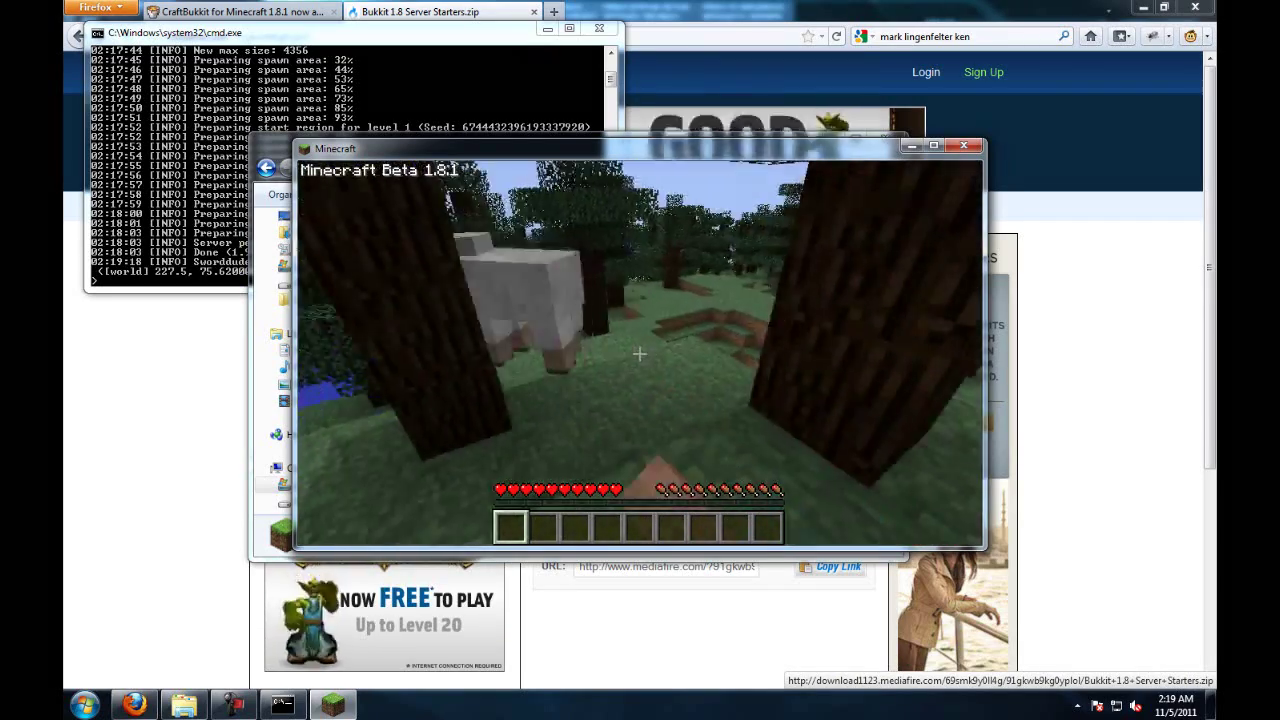
key(w)
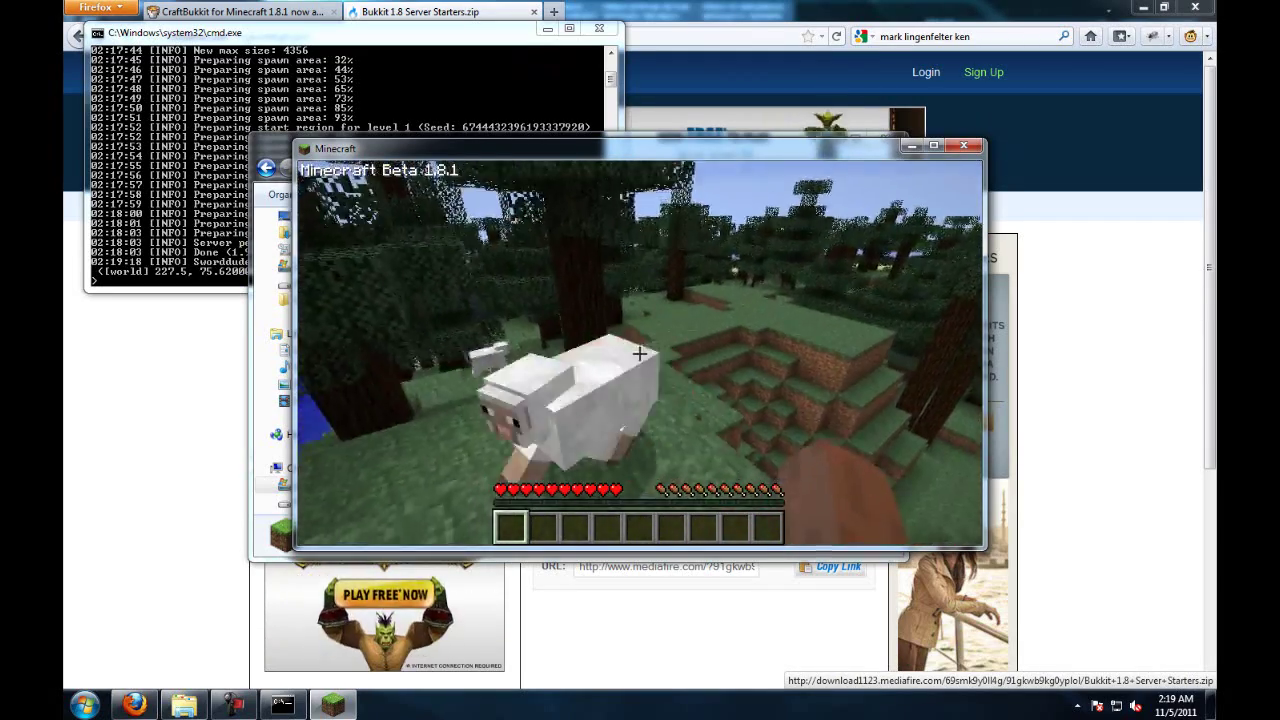
key(w)
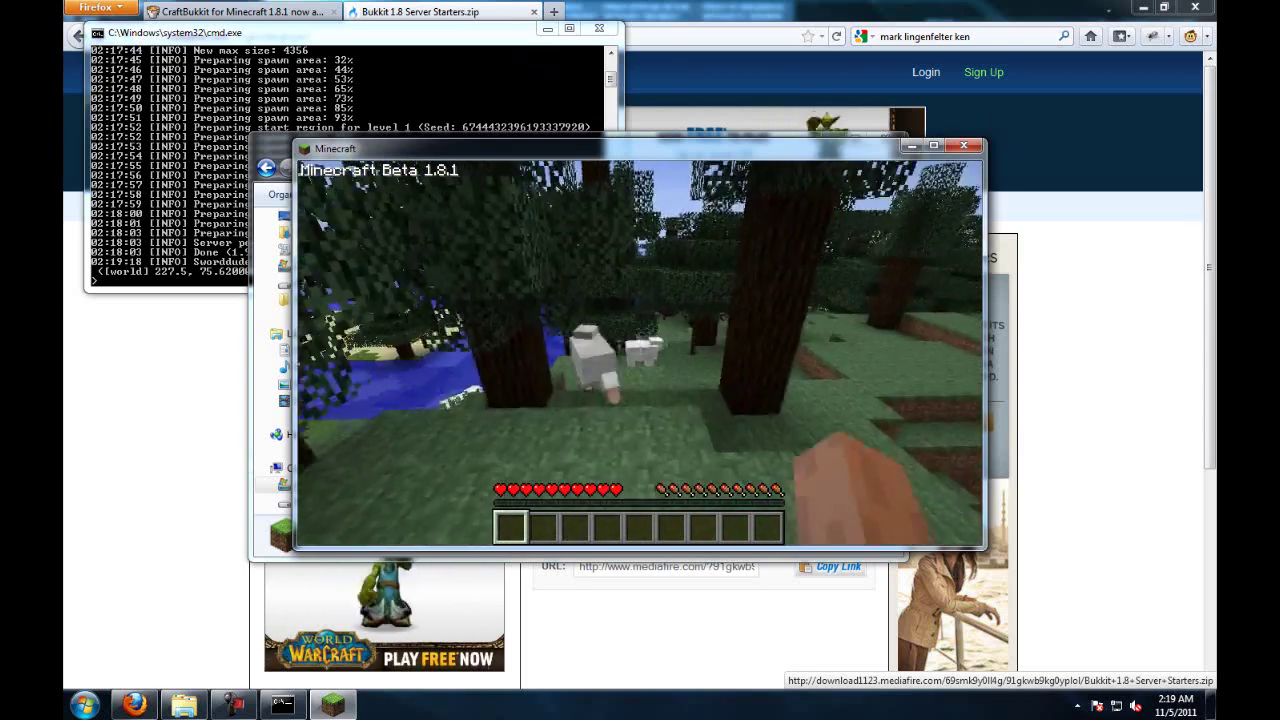
key(w)
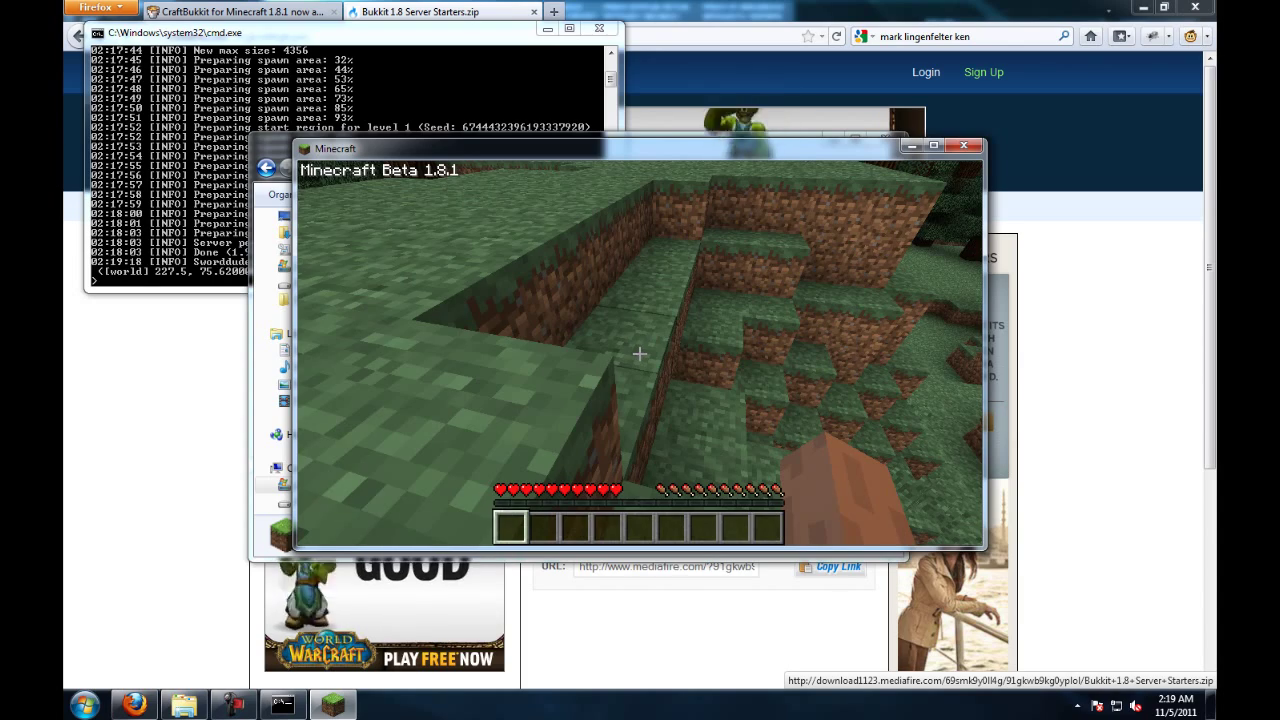
key(Escape)
click(668, 440)
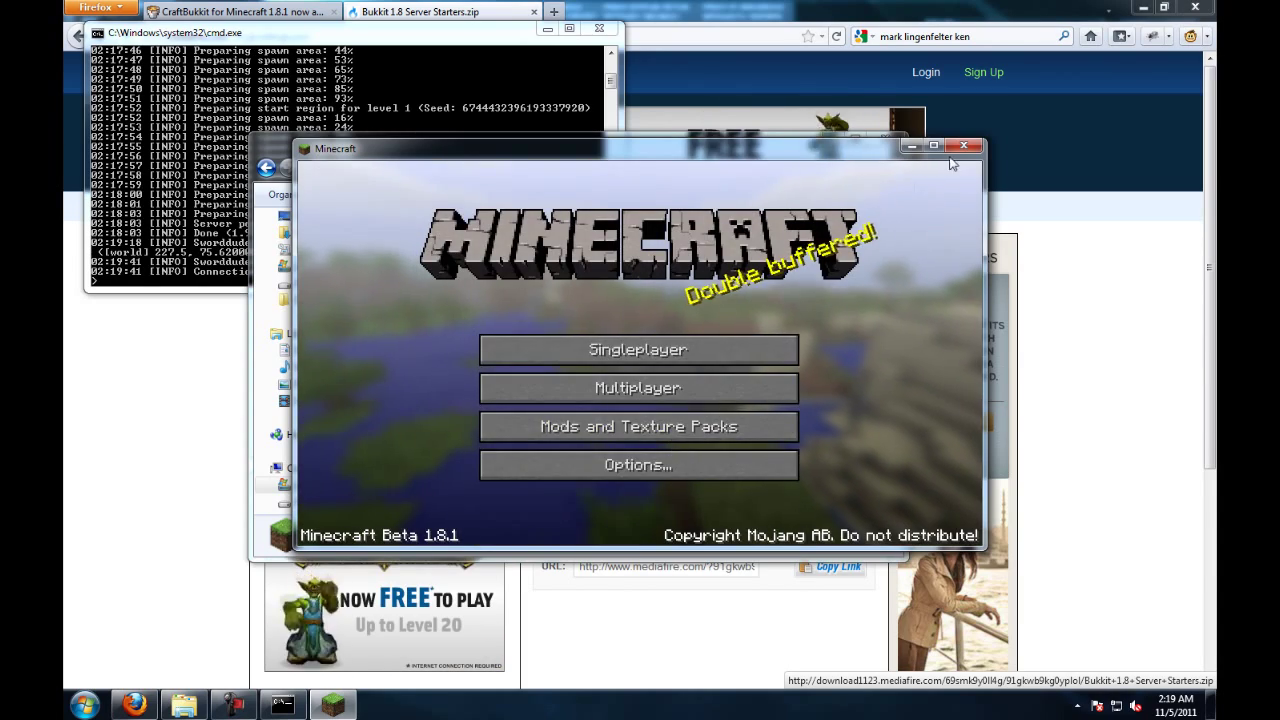
Close the Minecraft game window and shut down the cmd.exe server console.
click(964, 145)
click(599, 28)
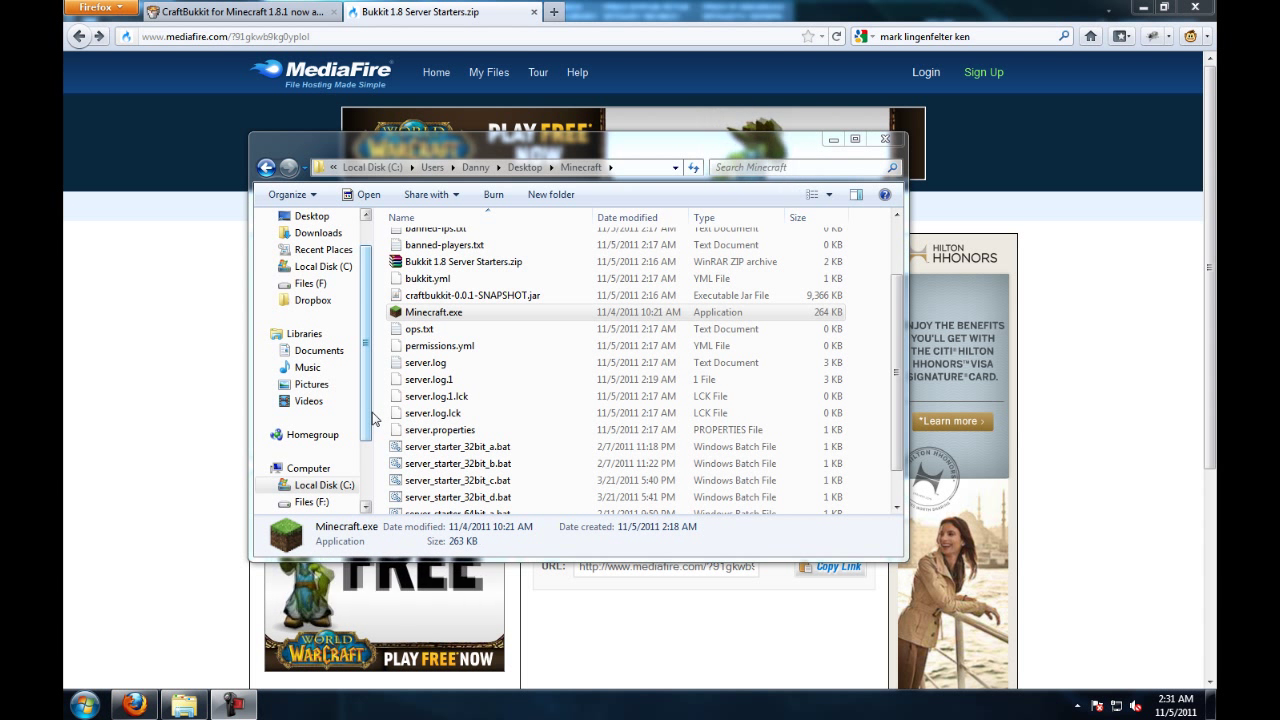
click(85, 706)
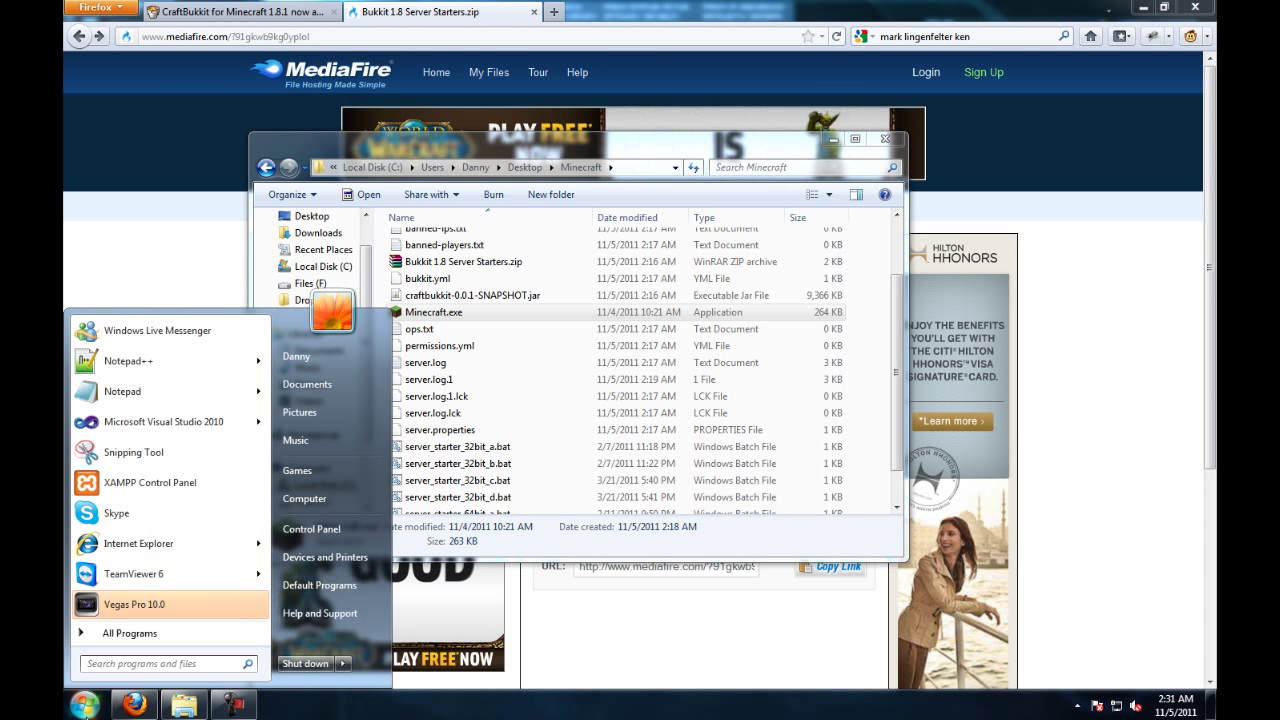
Search the Start menu for 'windows firewall' and launch Windows Firewall with Advanced Security.
text(windows)
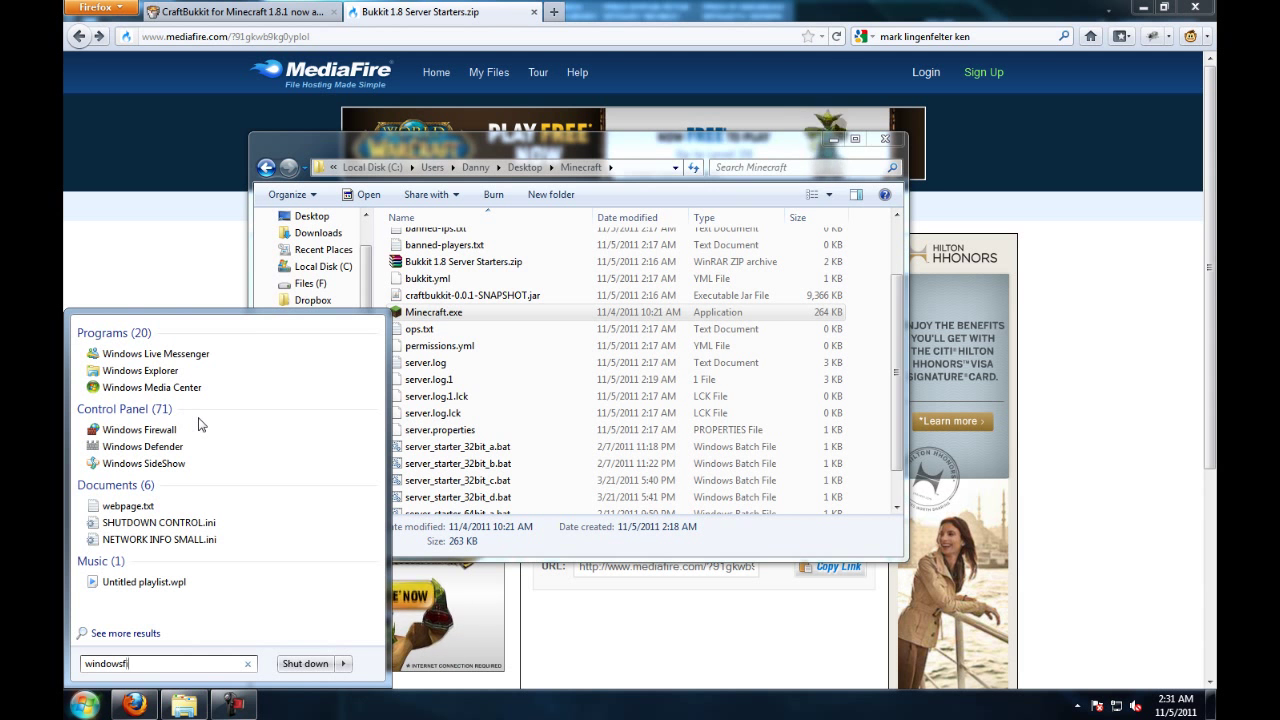
text(fi)
key(BackSpace)
key(BackSpace)
text(firewa)
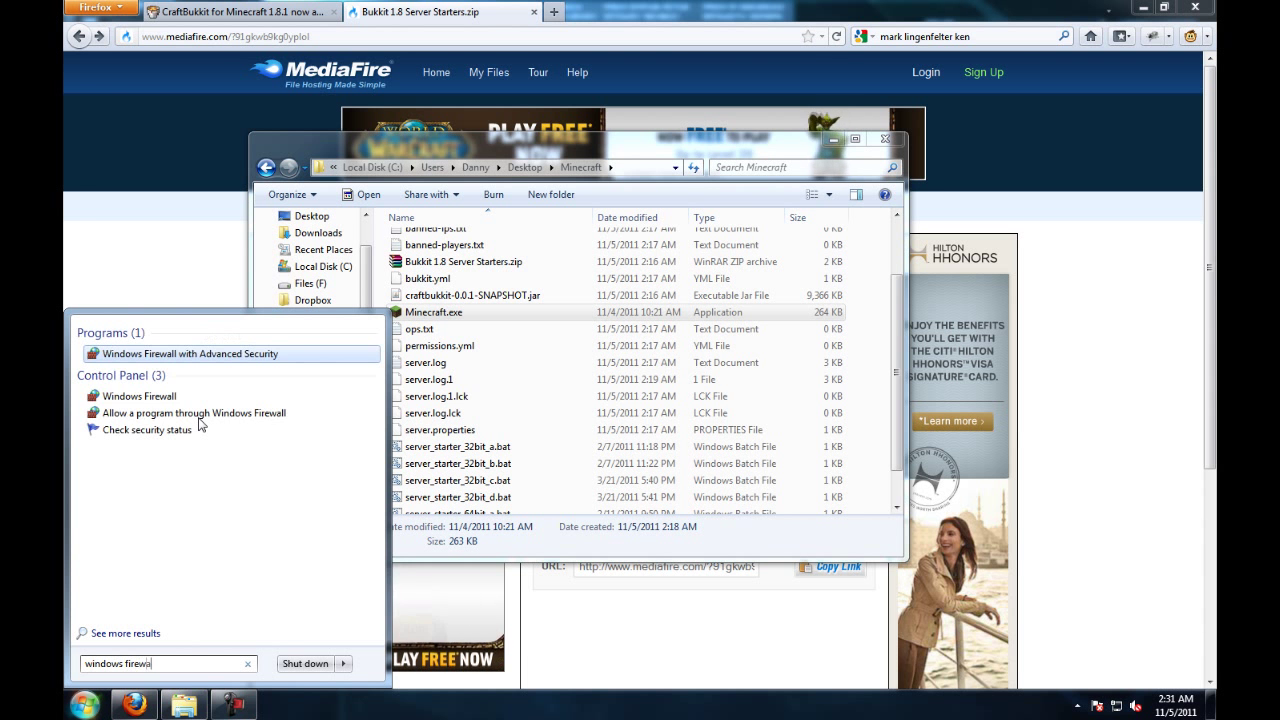
click(198, 360)
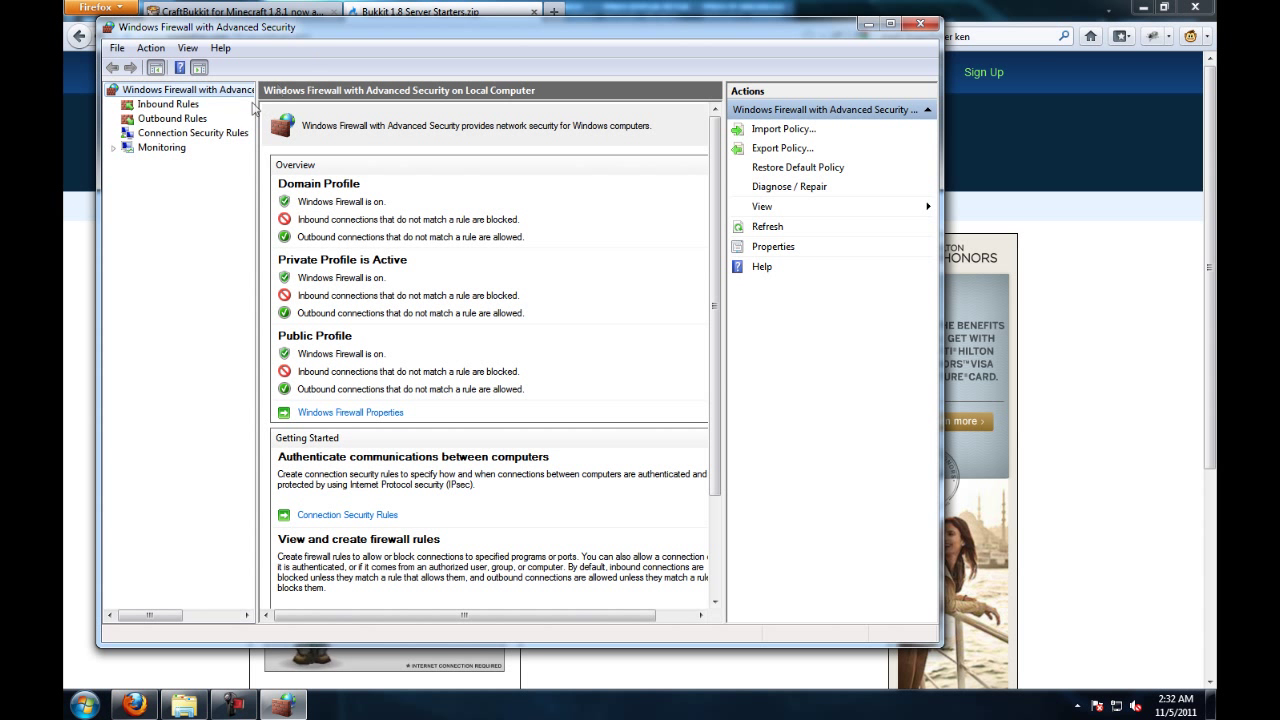
Create an inbound port rule named 'Minecraft' allowing TCP 25565 on all profiles.
click(176, 104)
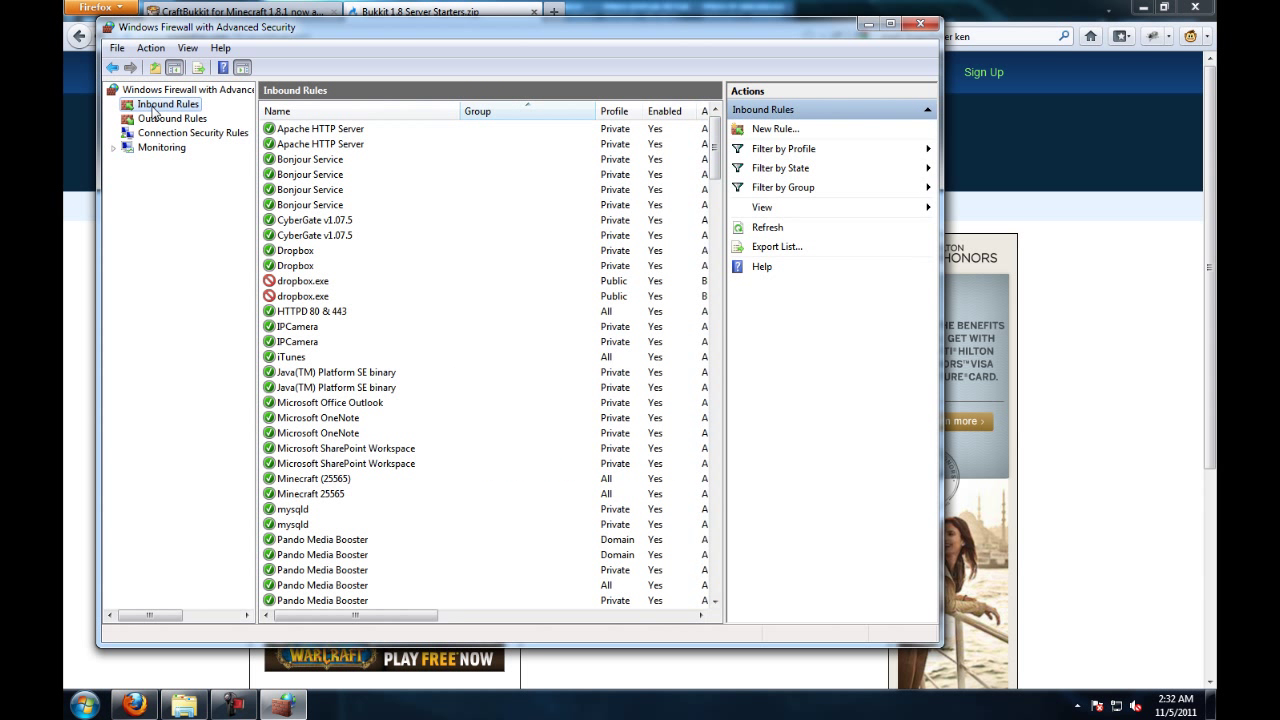
click(765, 129)
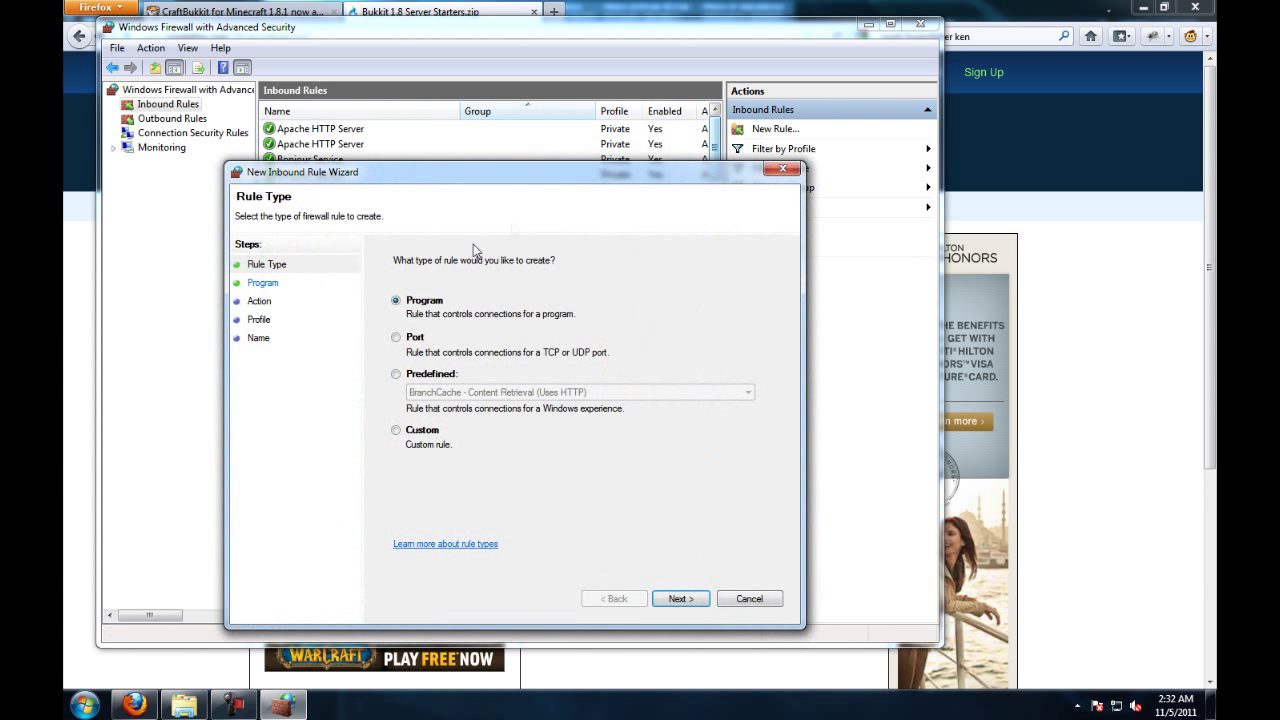
click(419, 345)
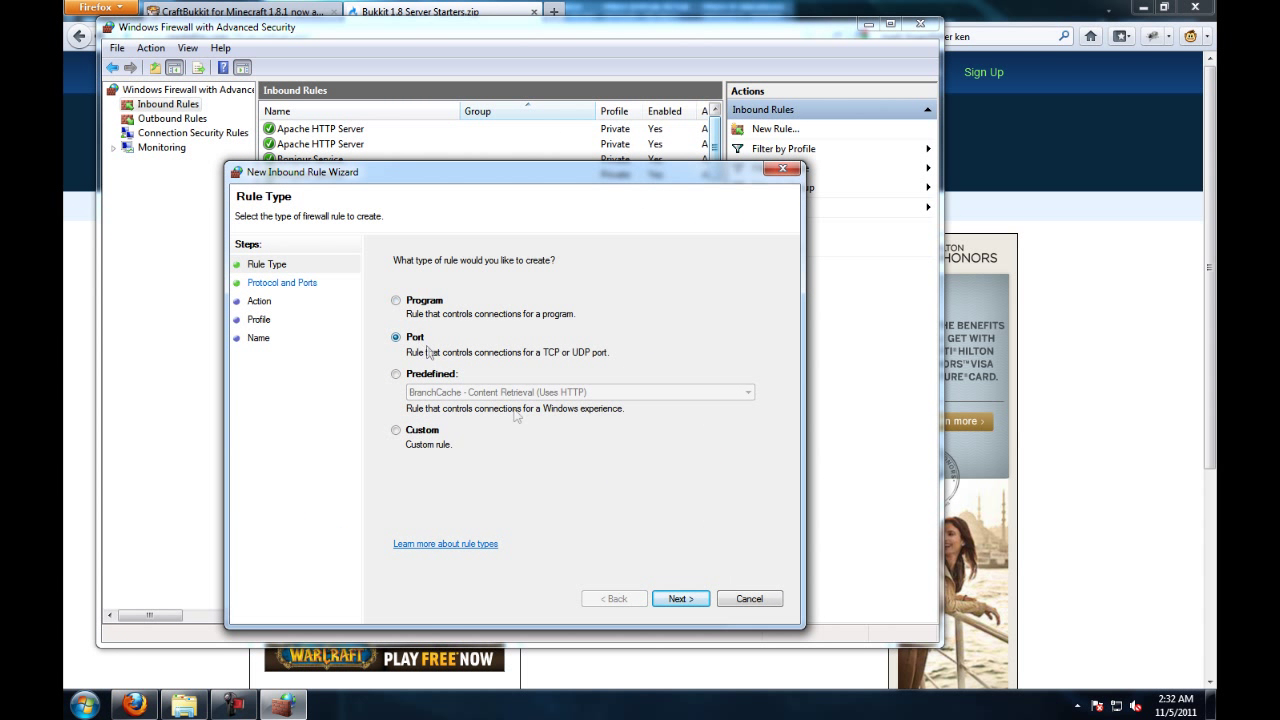
click(676, 598)
text(2)
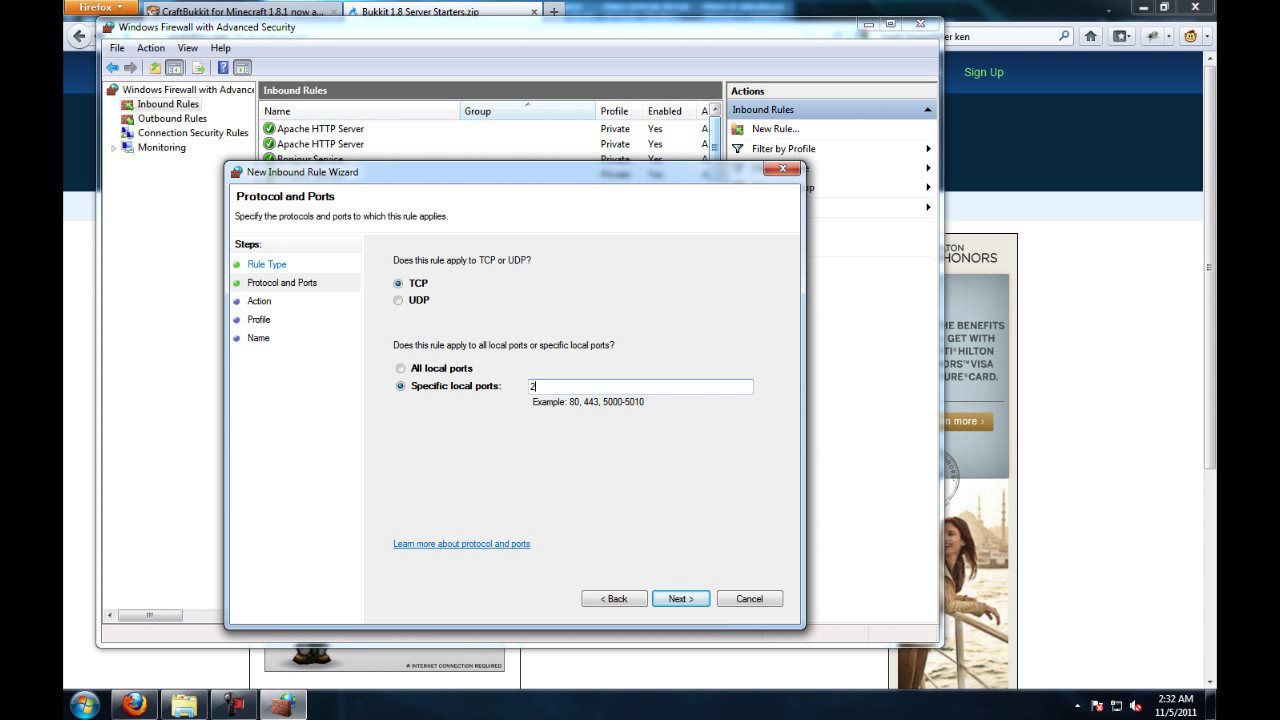
text(5565)
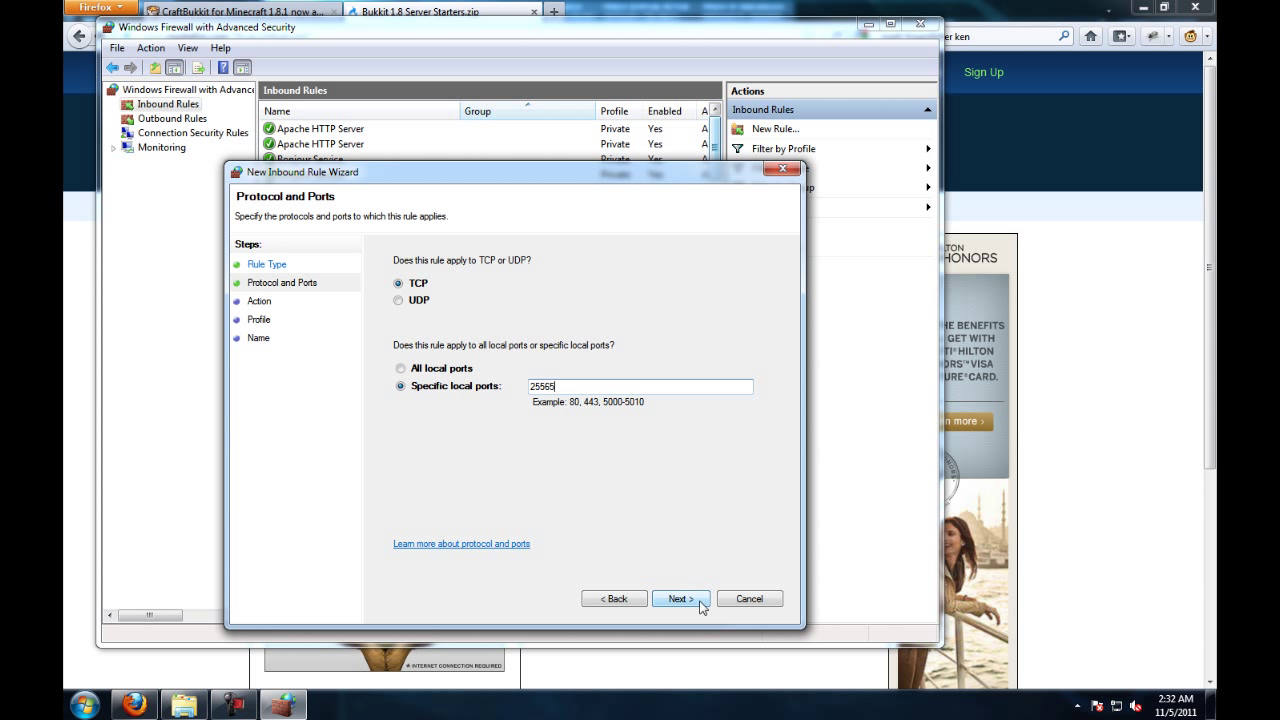
click(680, 599)
click(680, 598)
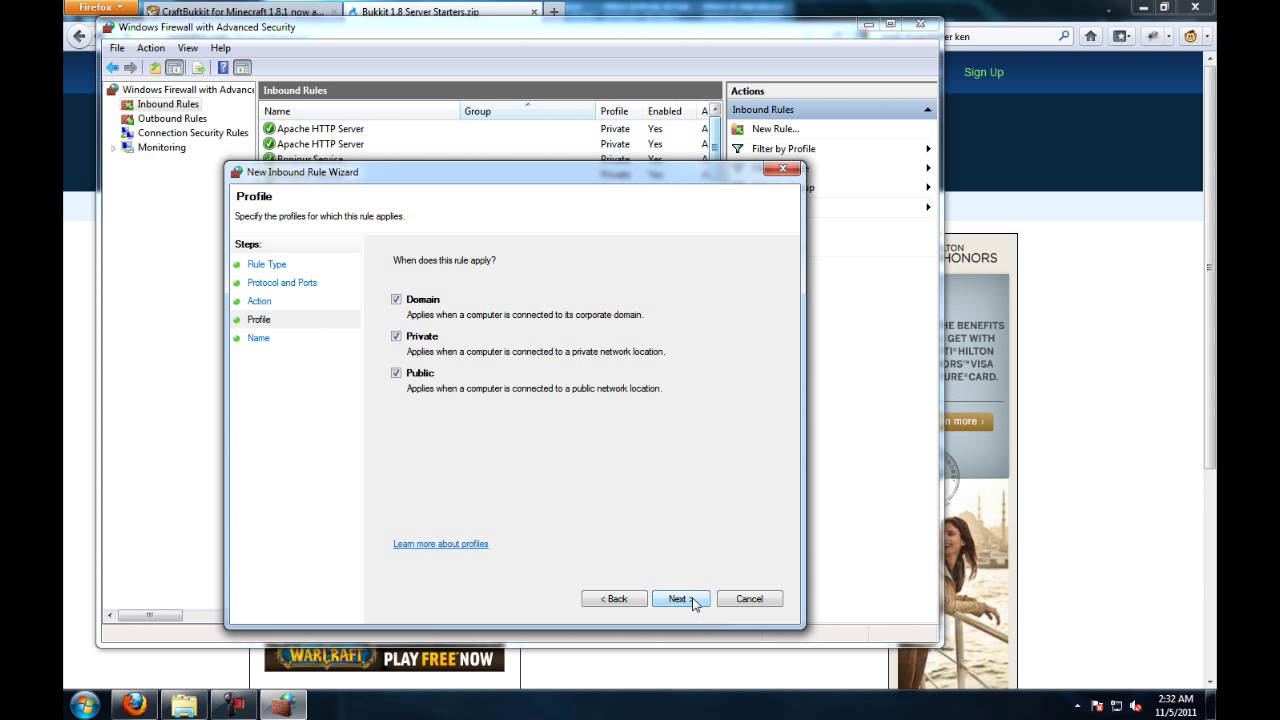
click(680, 598)
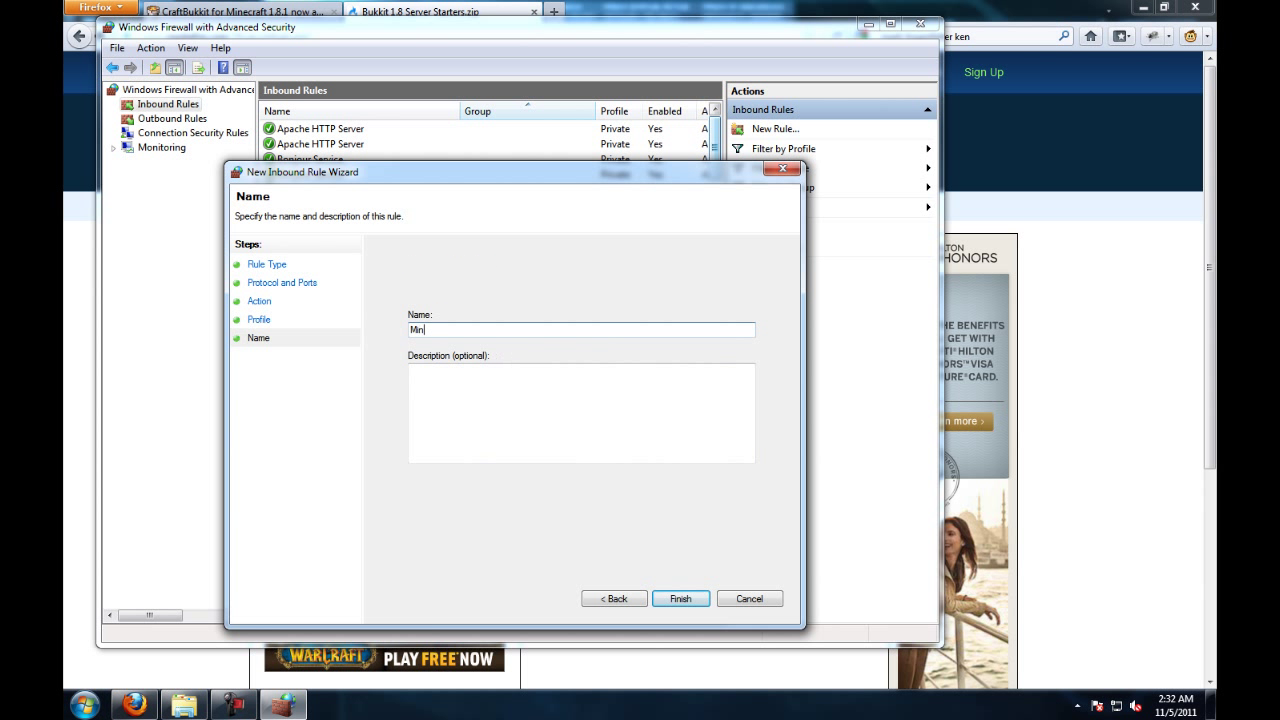
text(Minecraft)
click(698, 598)
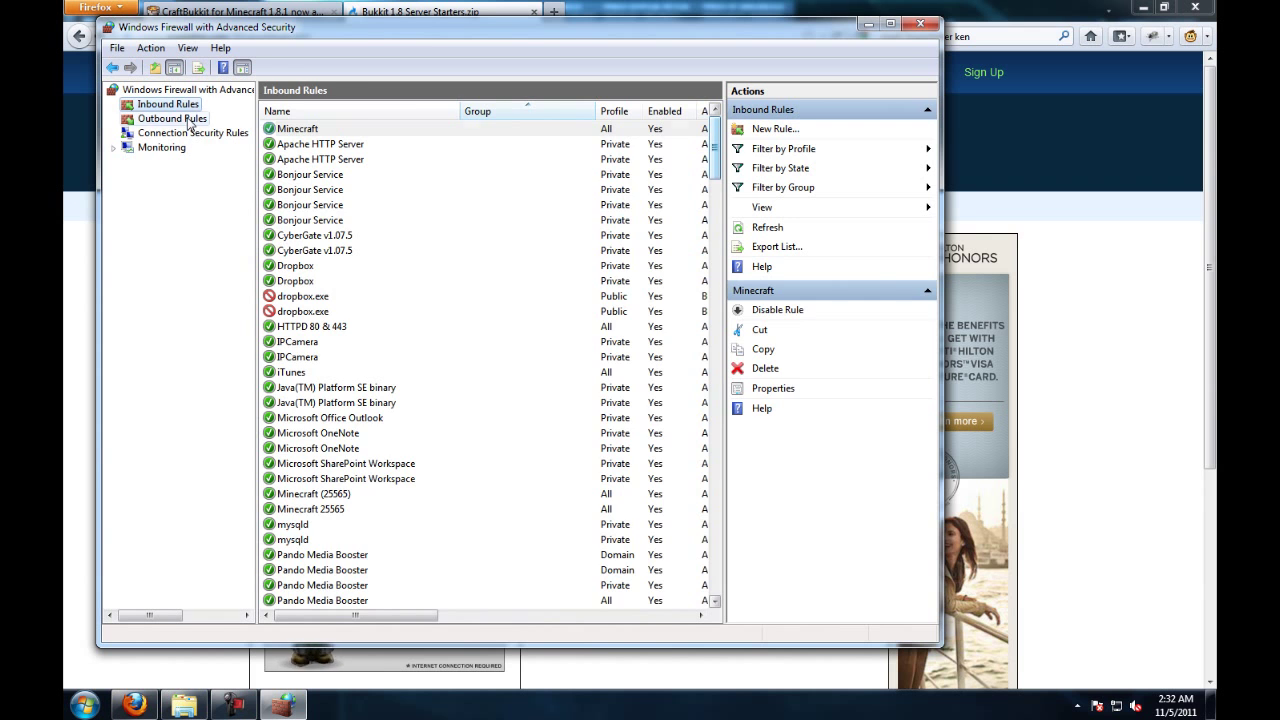
click(172, 118)
Create an outbound 'Minecraft' rule allowing TCP 25565 on all profiles, then close the firewall console.
click(770, 129)
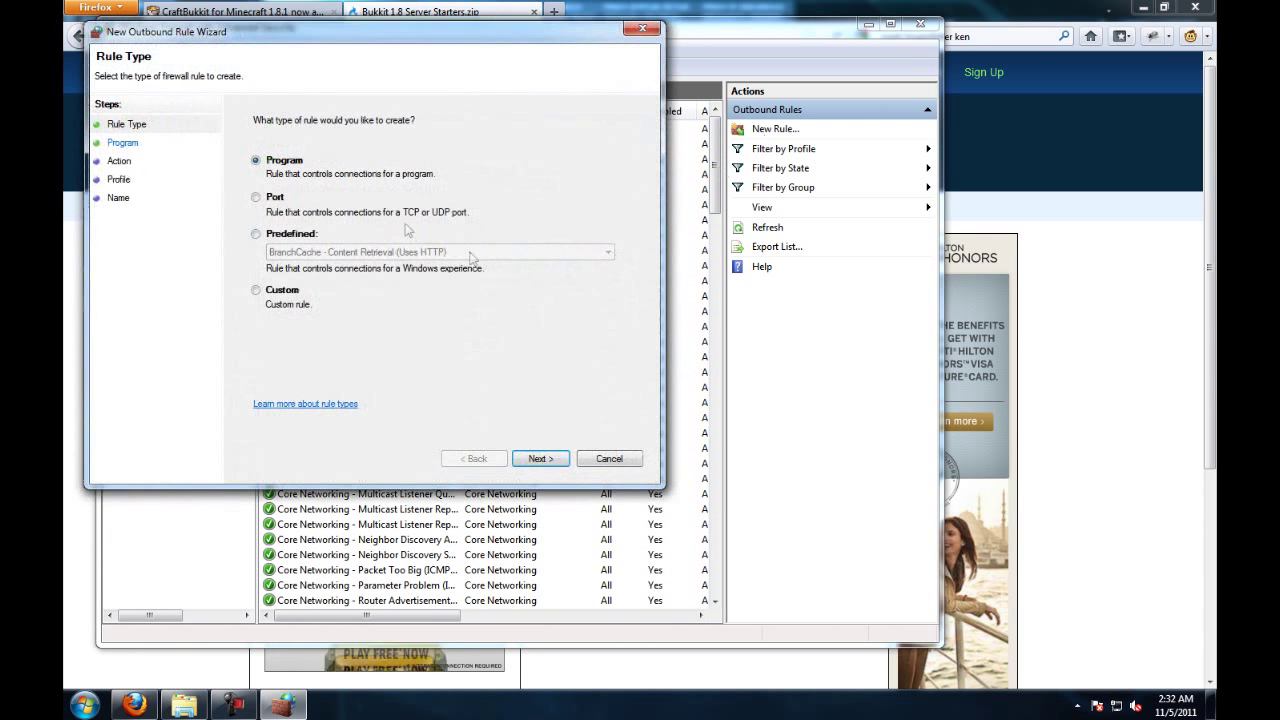
click(288, 199)
click(550, 458)
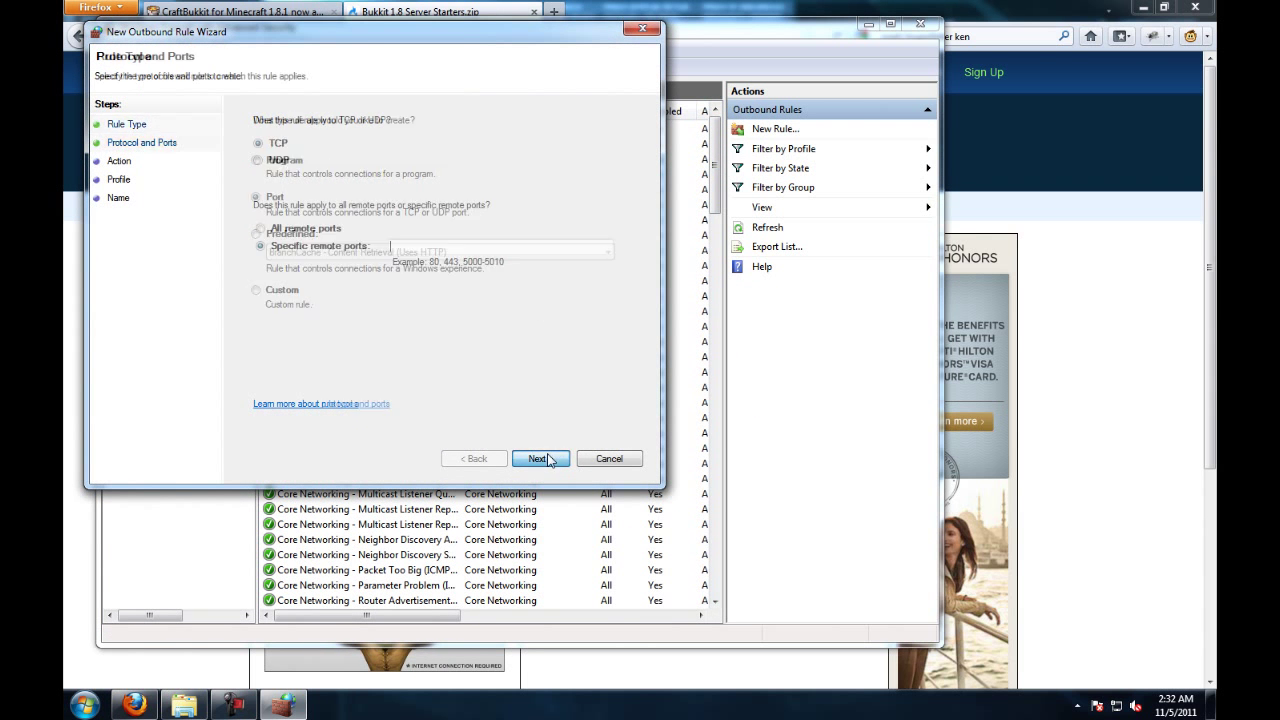
text(25565)
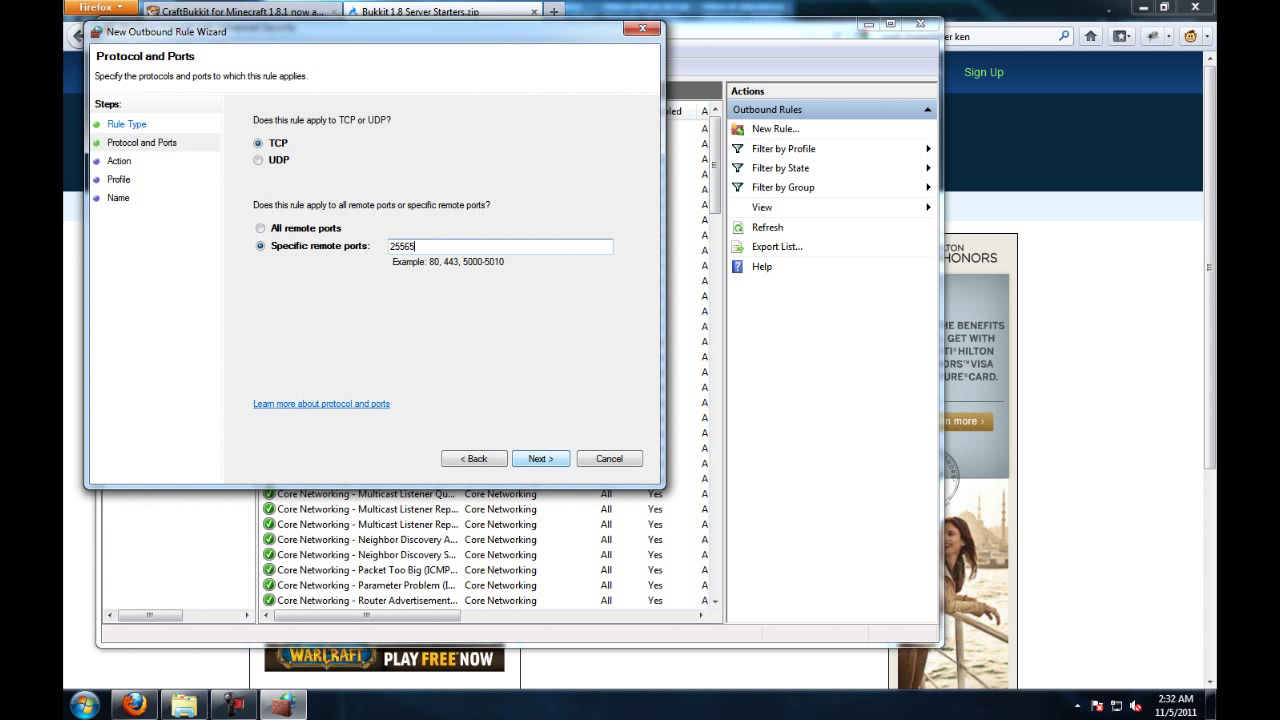
click(540, 458)
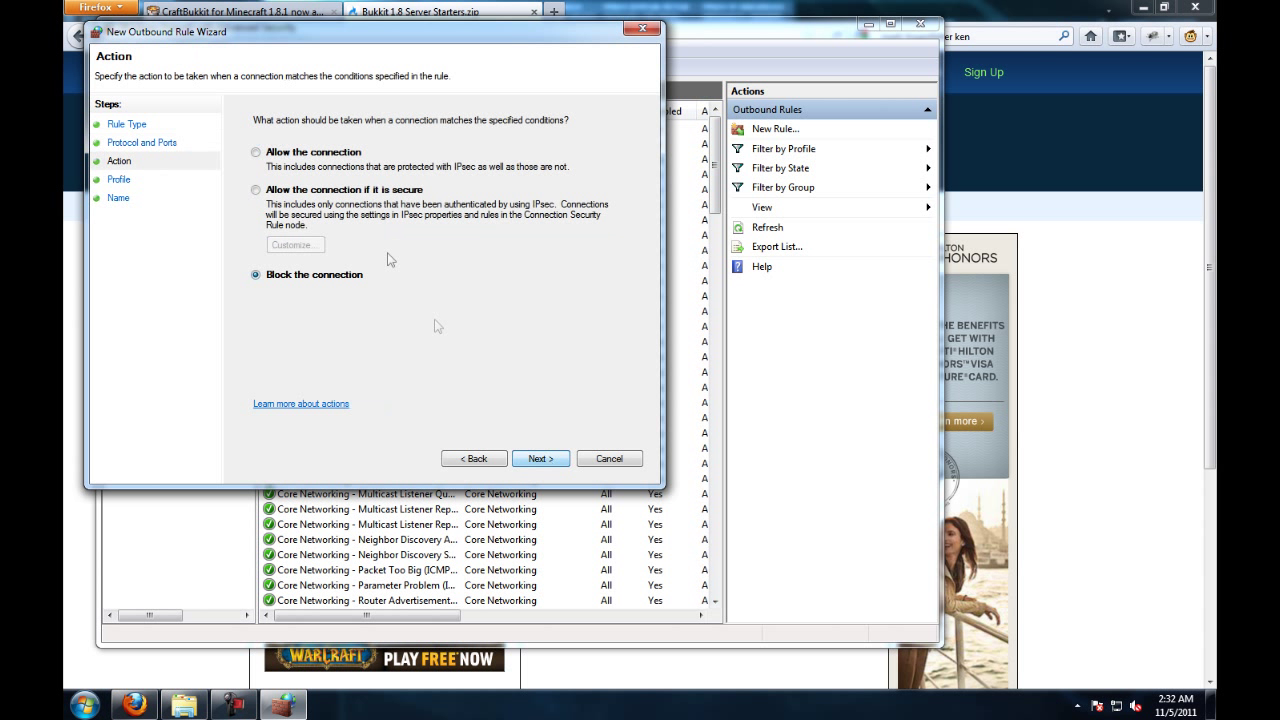
click(558, 460)
click(558, 461)
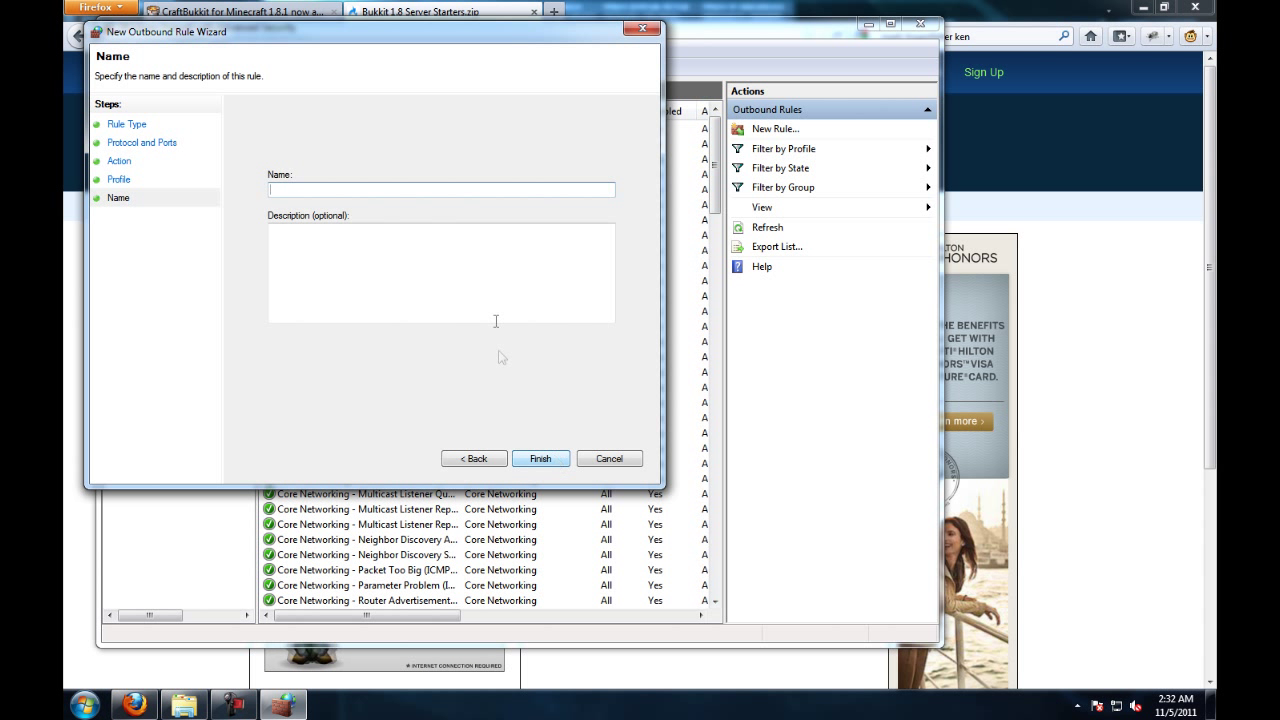
text(Minec)
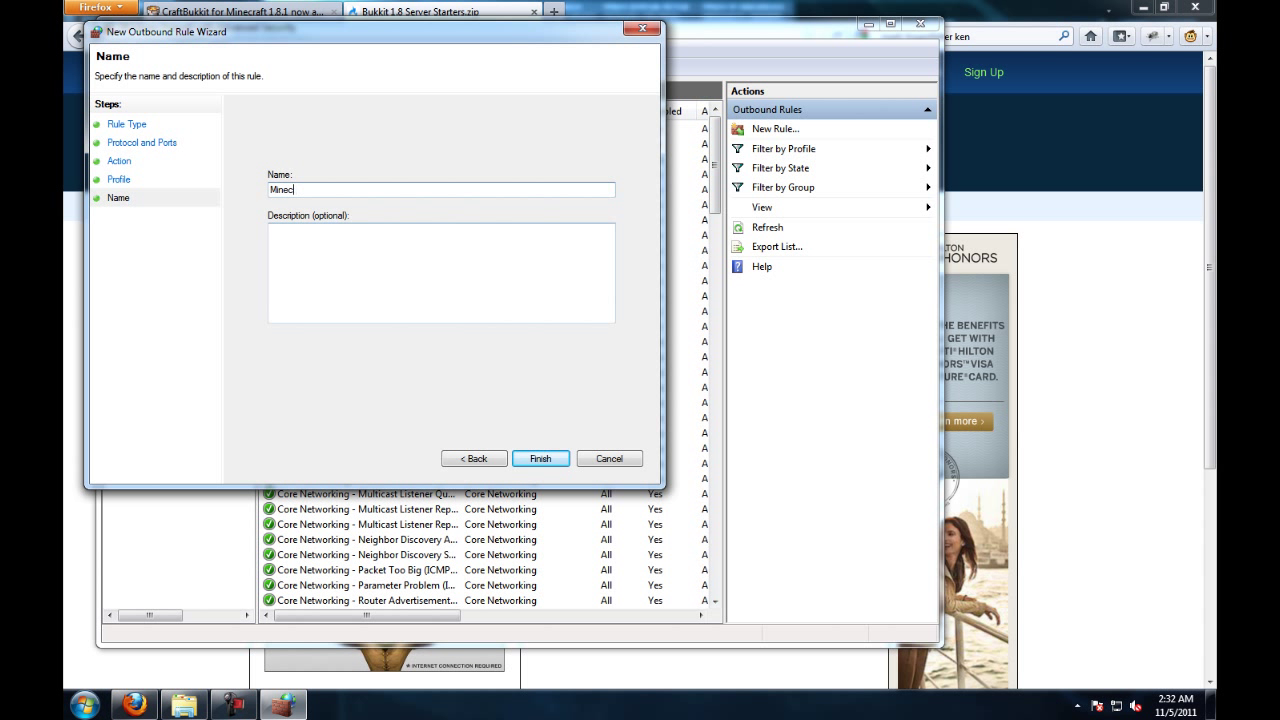
text(raft)
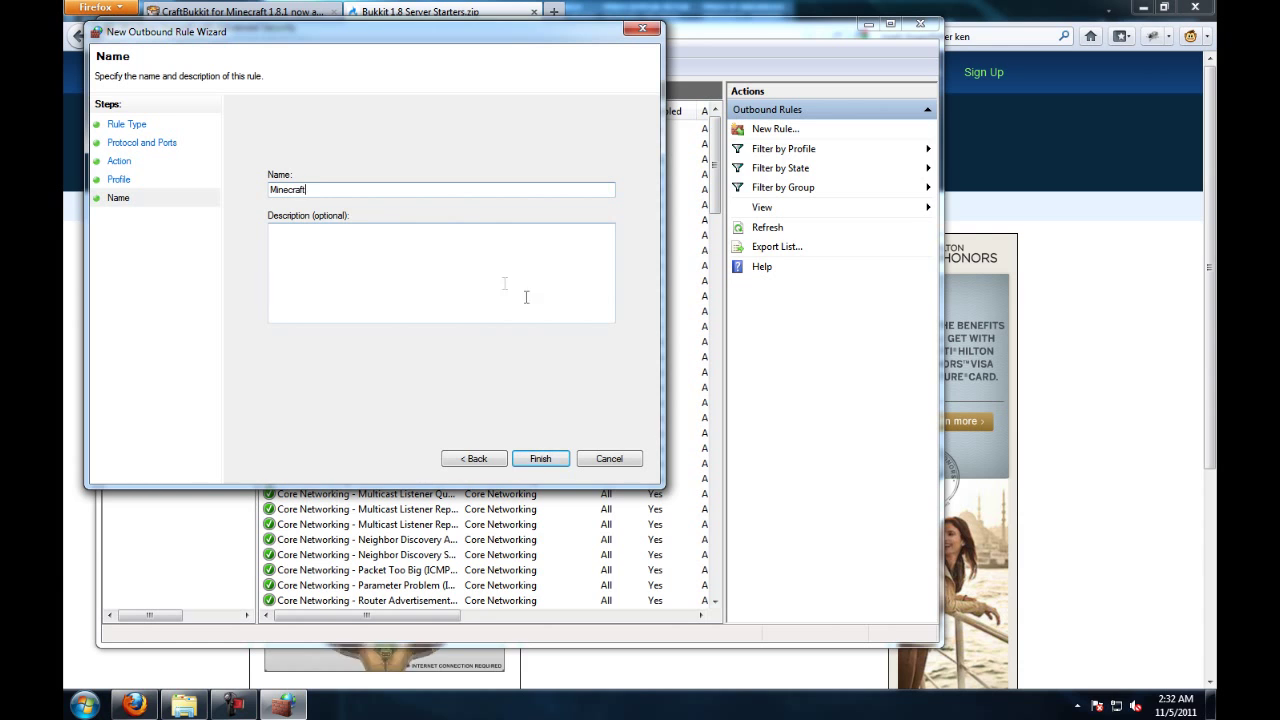
click(564, 462)
click(913, 28)
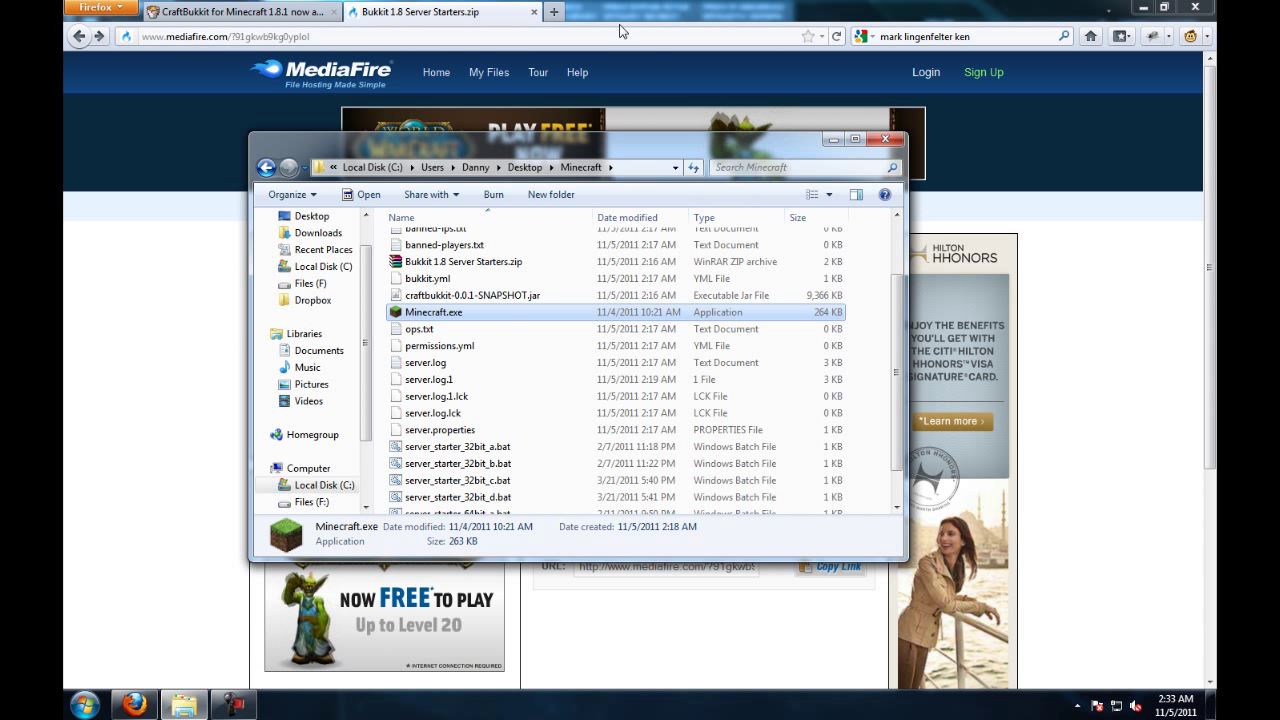
click(556, 12)
Load whatismyip.org to view the computer's public IP address.
text(w)
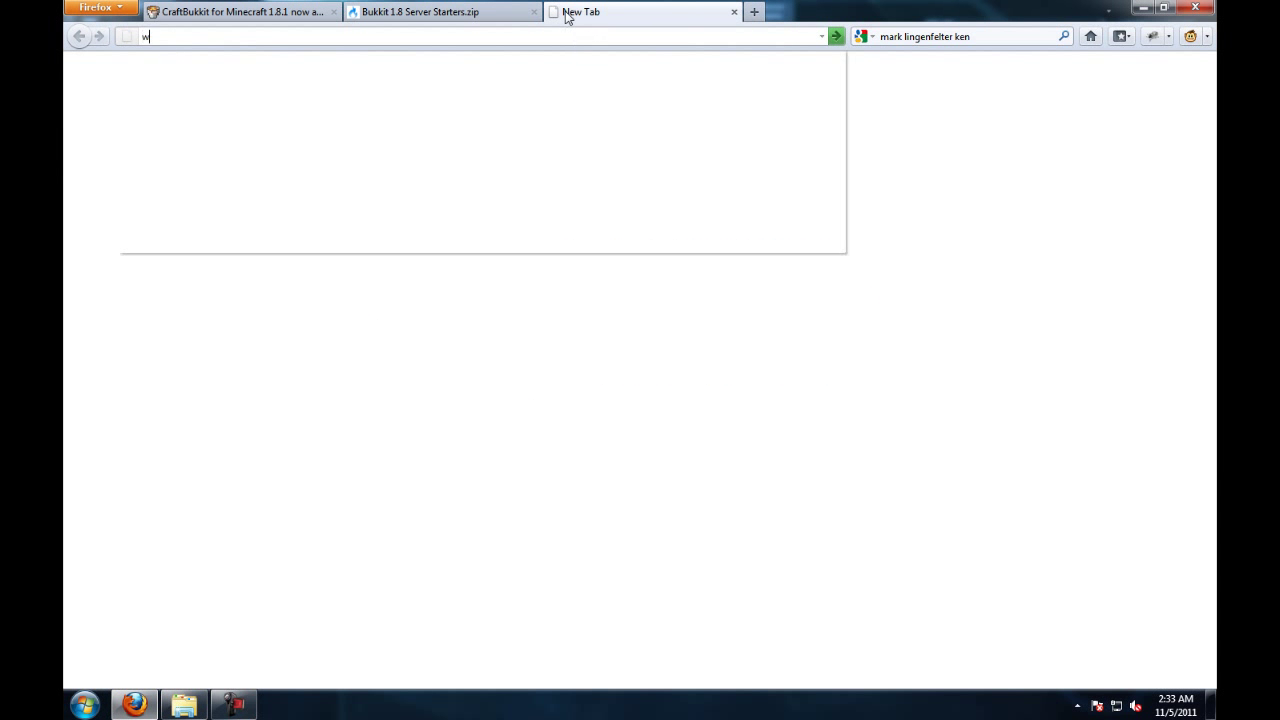
text(hatismyip.org)
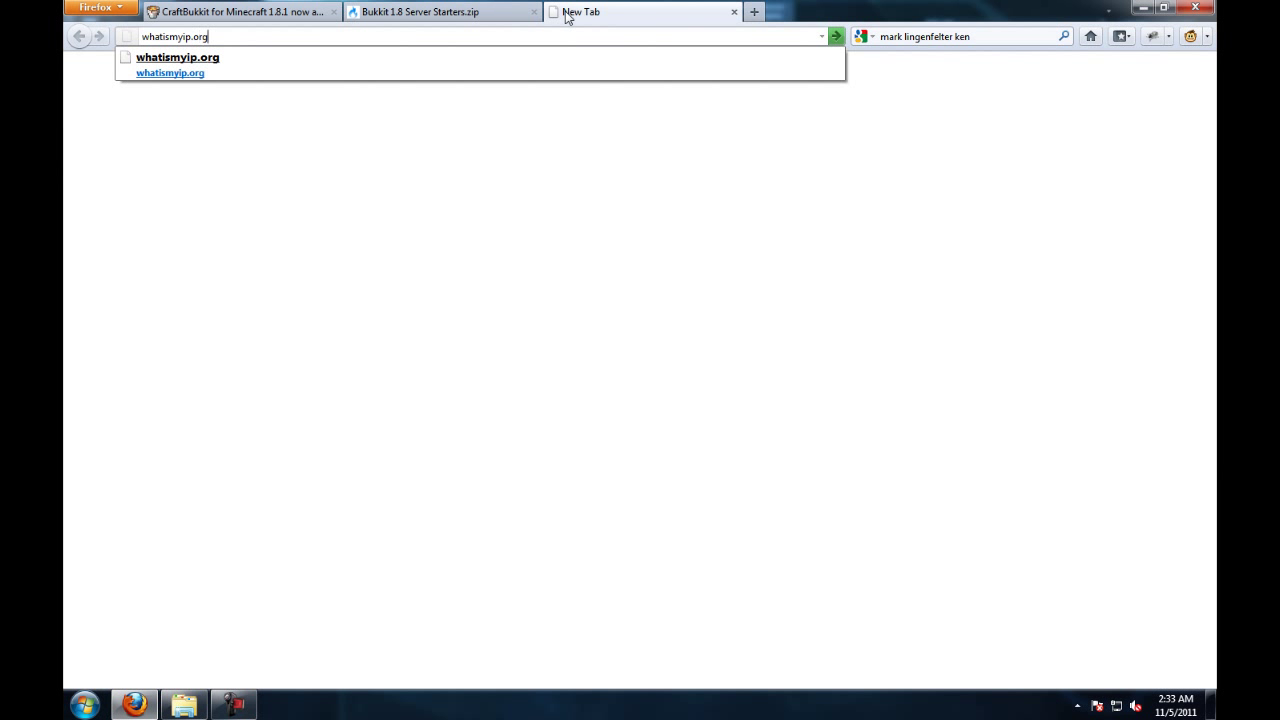
key(Return)
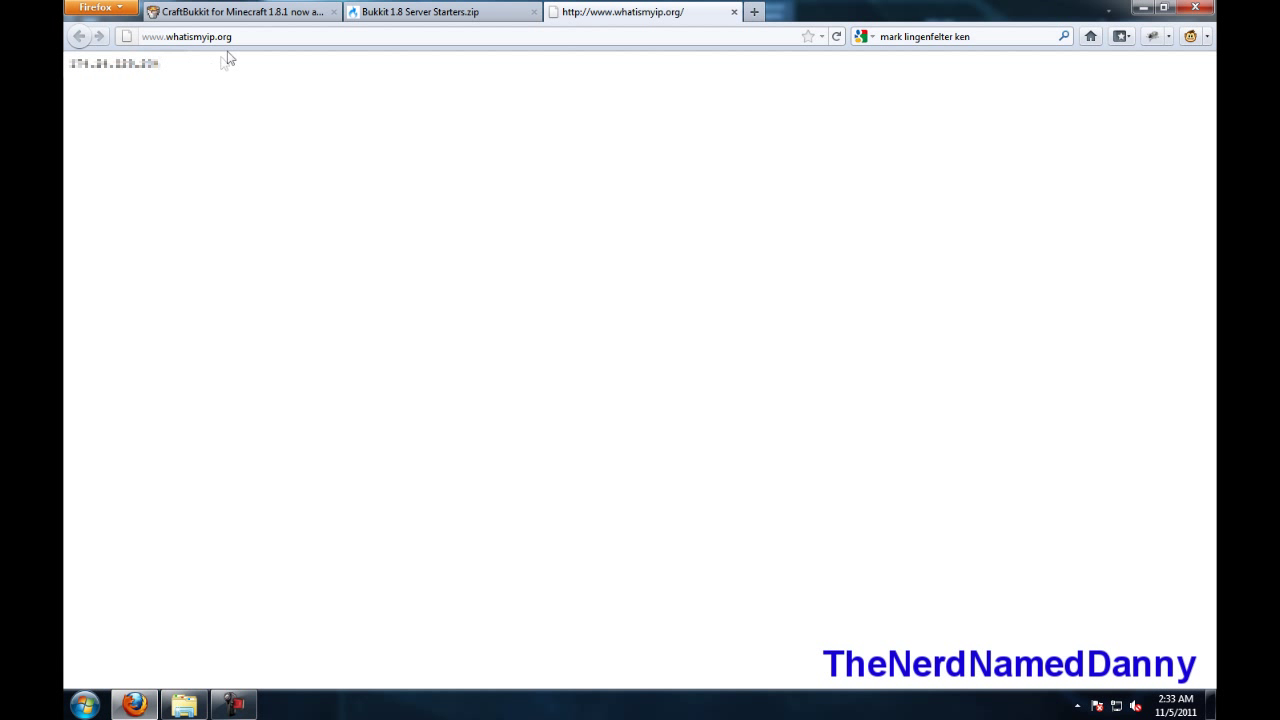
click(611, 42)
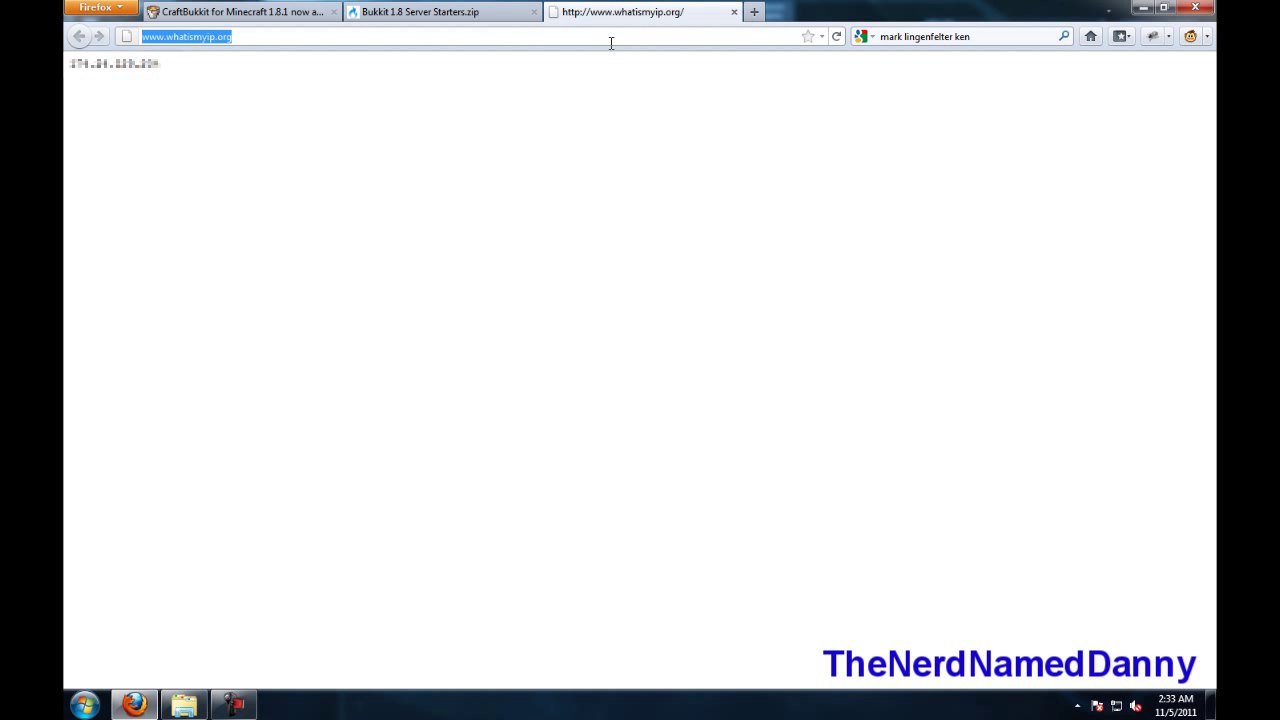
Go to no-ip.org and log in to the No-IP account.
text(no-ip.org)
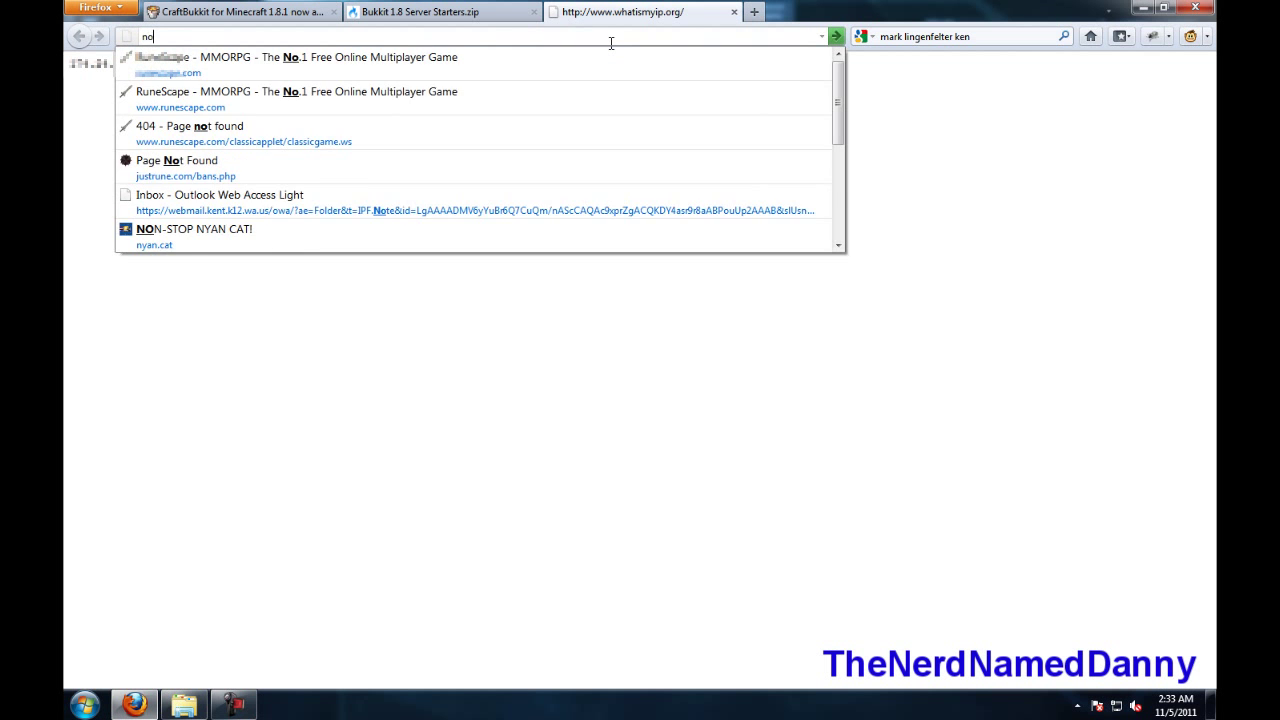
key(Return)
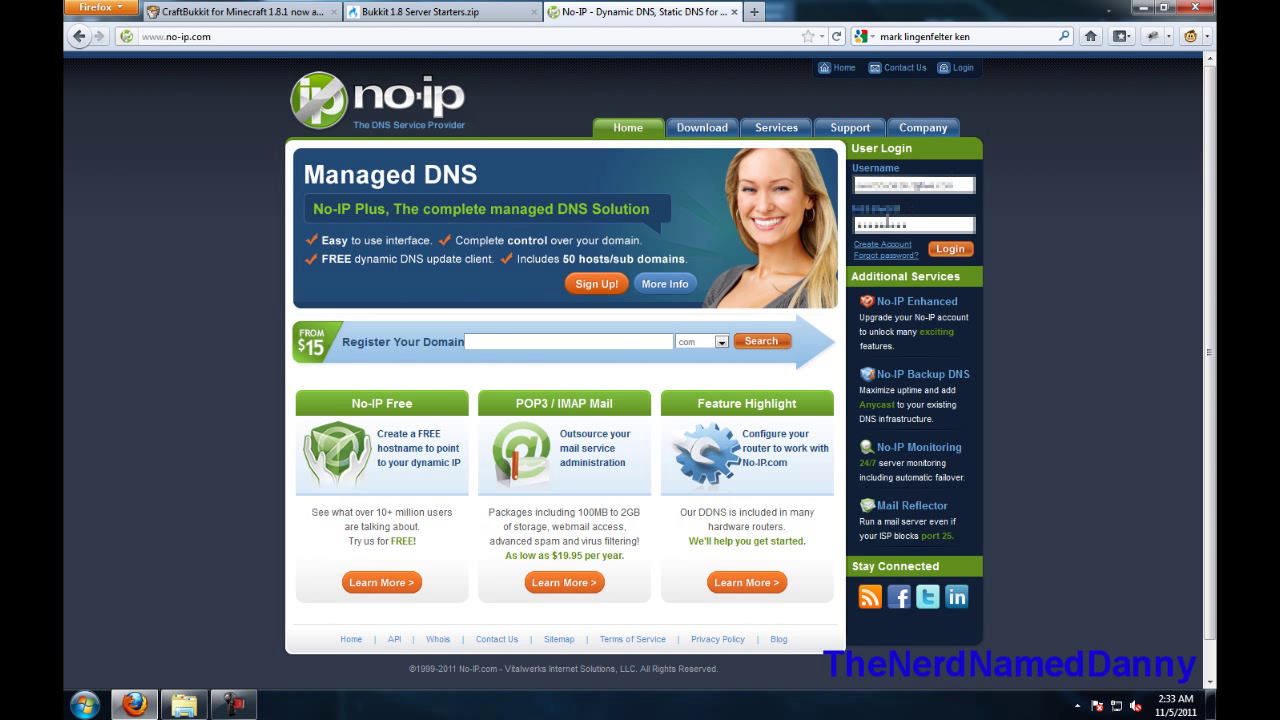
click(951, 255)
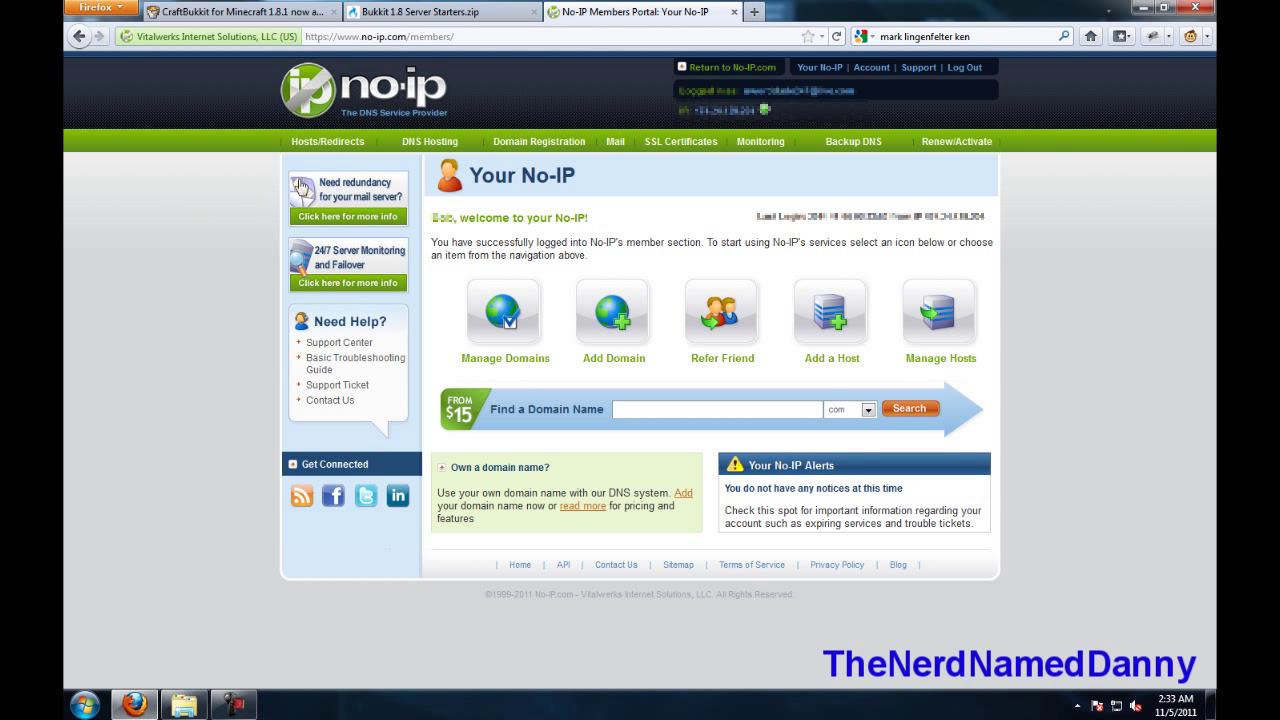
Add the host 'minecraftlovers' on the hopto.org domain from Hosts/Redirects.
click(342, 147)
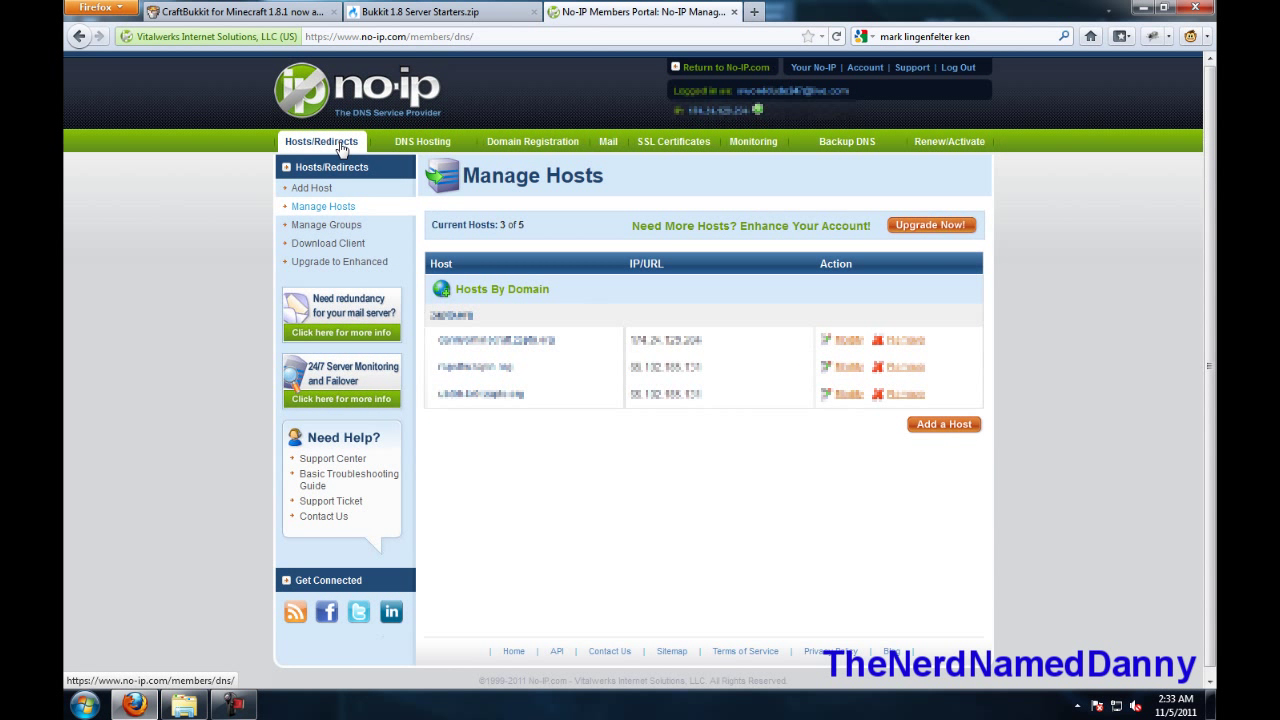
click(930, 423)
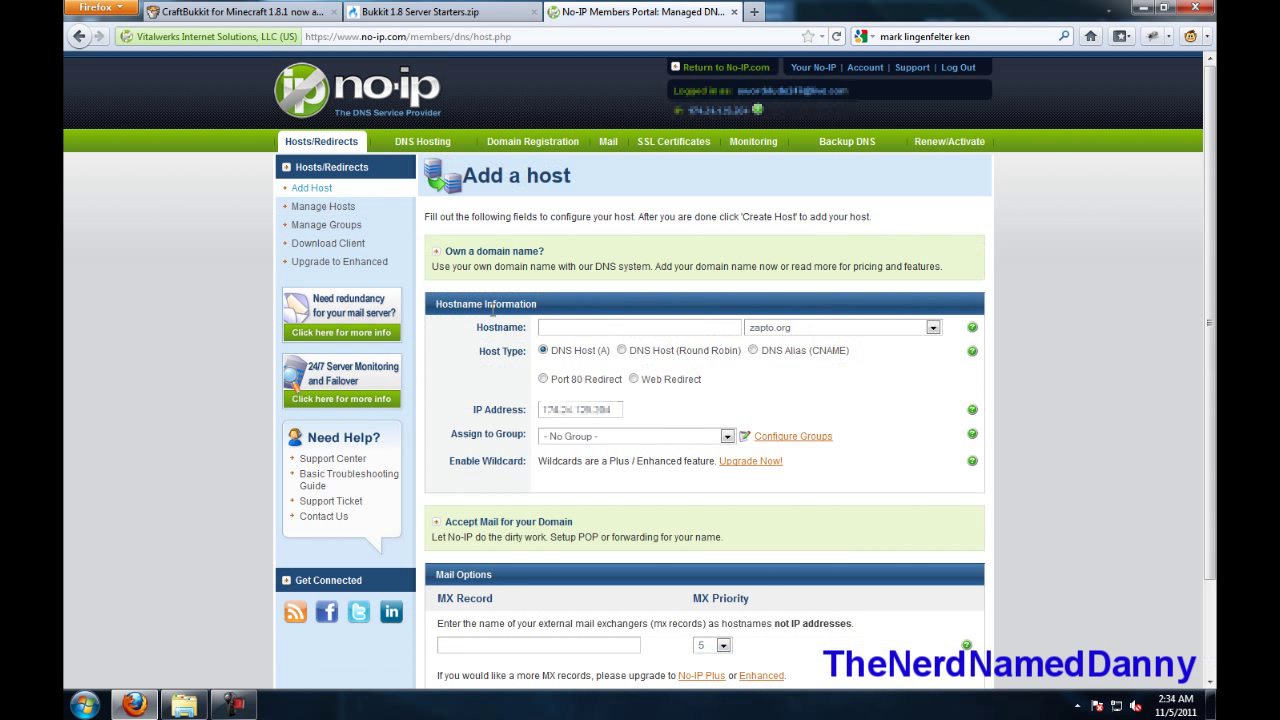
click(613, 327)
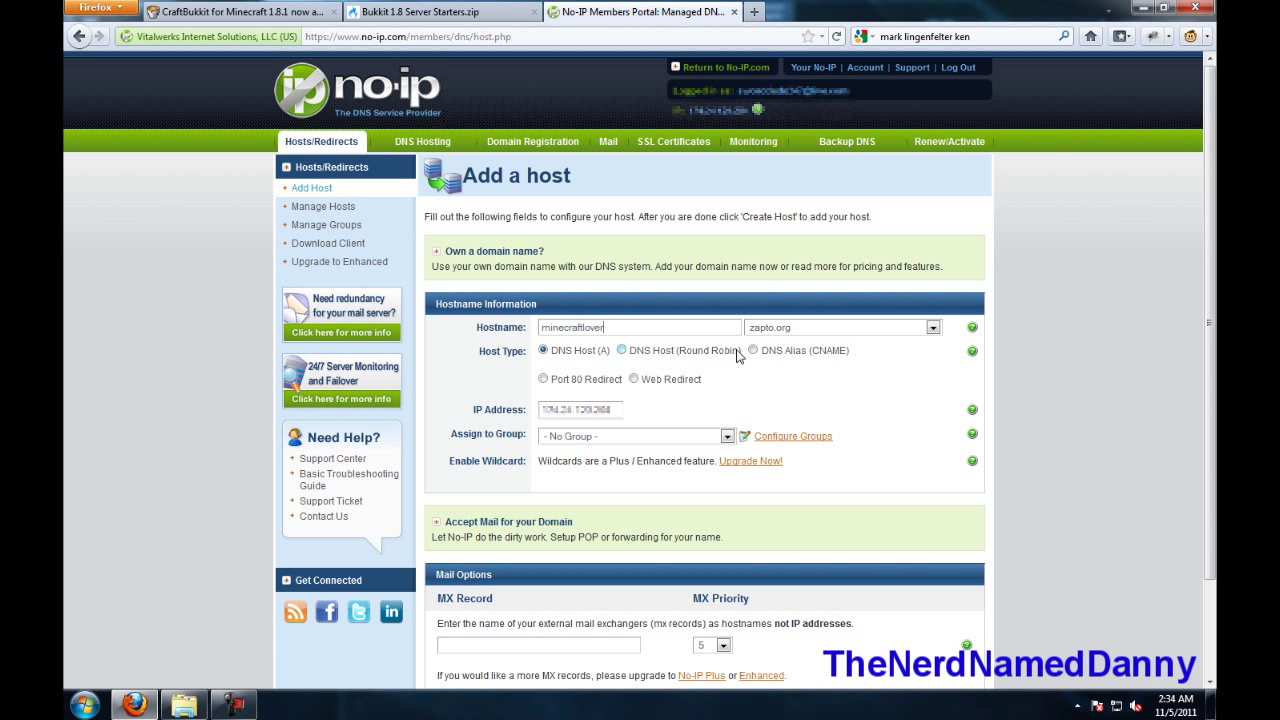
click(832, 327)
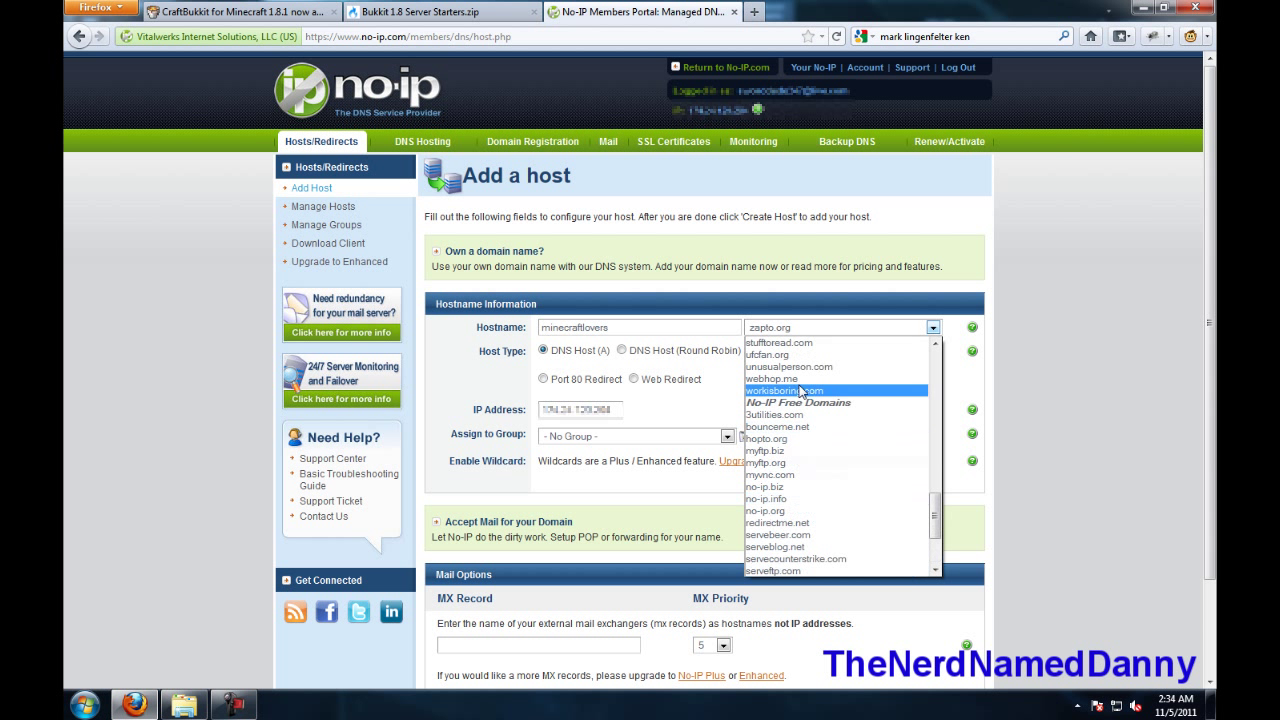
scroll(832, 418, down, 3)
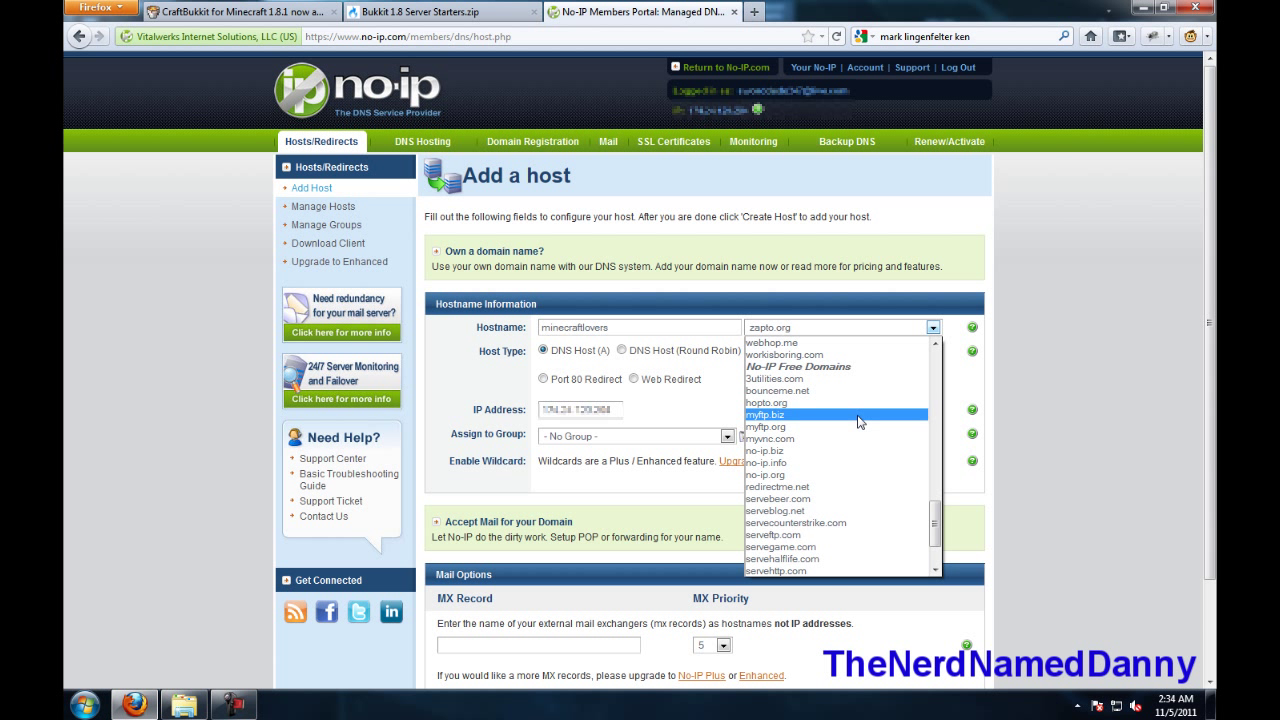
click(854, 404)
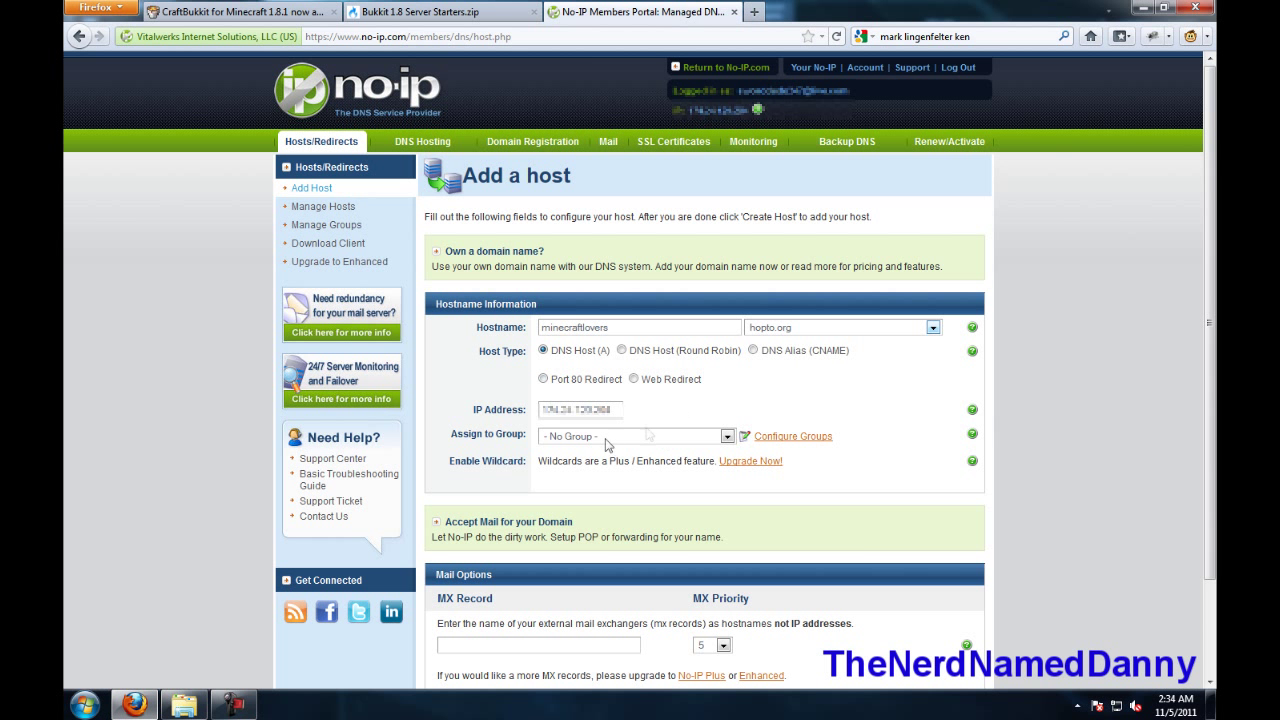
scroll(641, 521, down, 2)
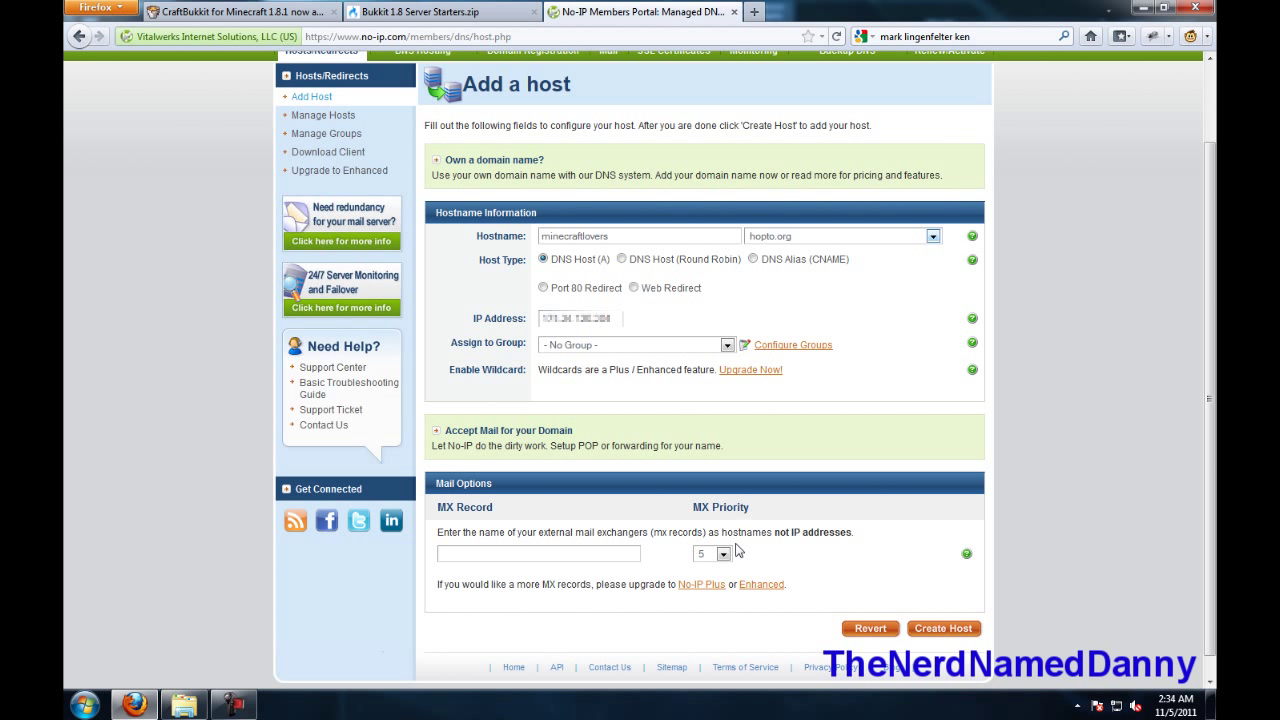
click(940, 629)
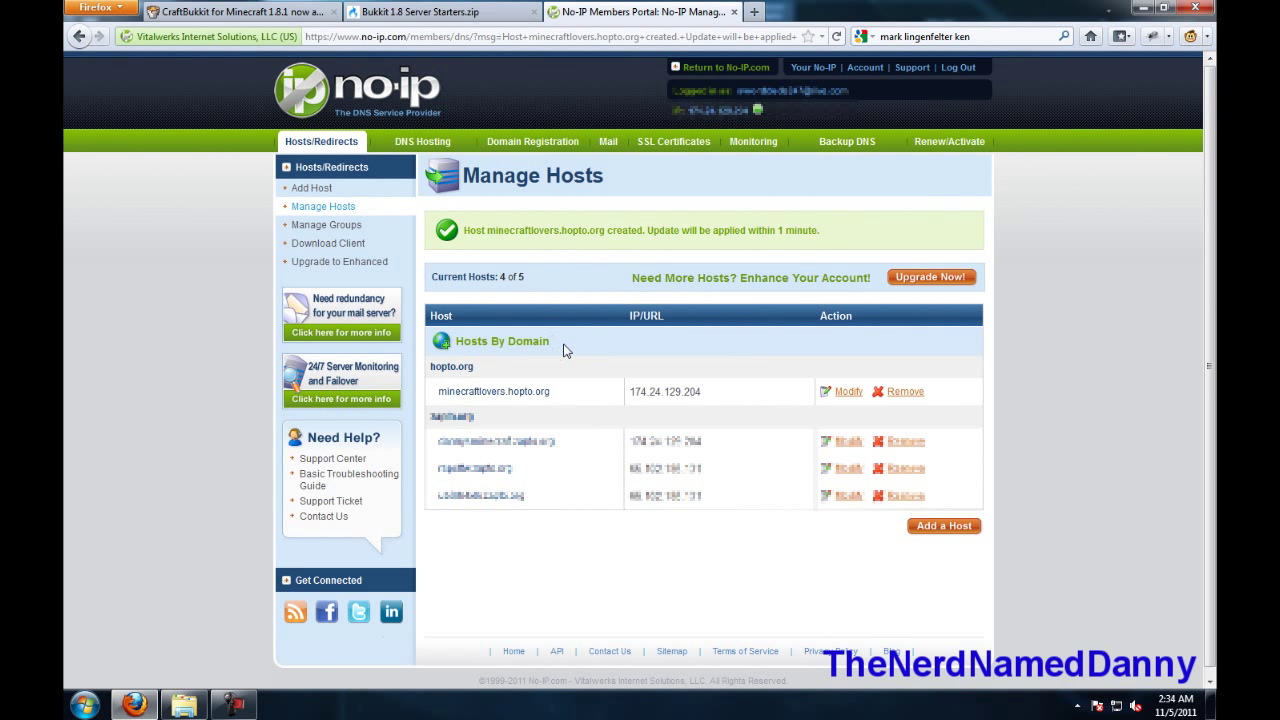
click(371, 252)
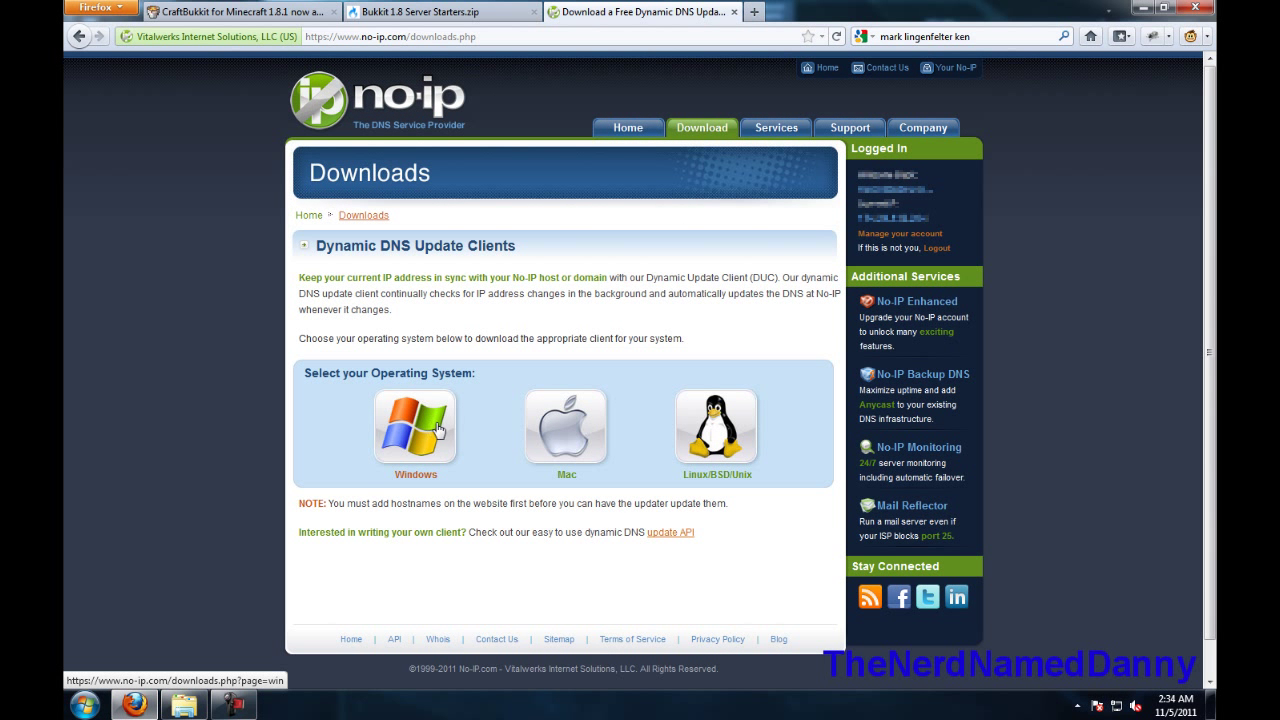
Pick the Windows client and request the DUC 3.0.4 download, cancelling the save dialog.
click(405, 425)
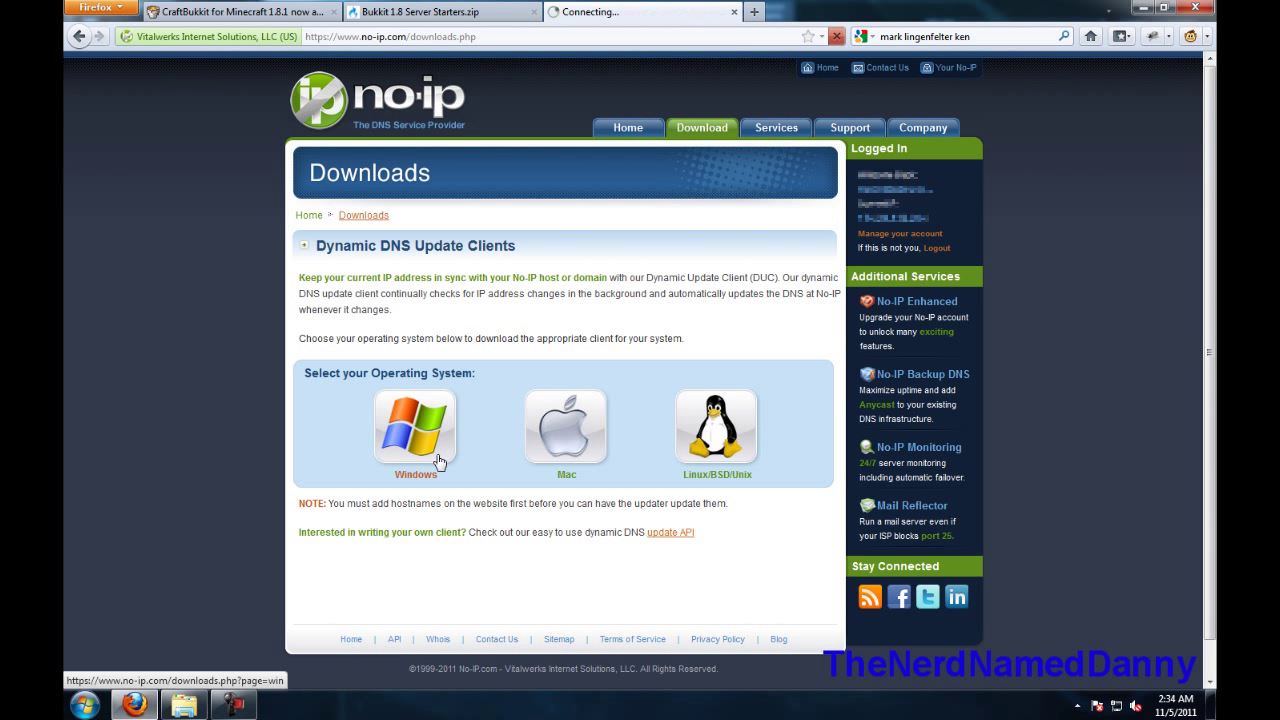
click(500, 472)
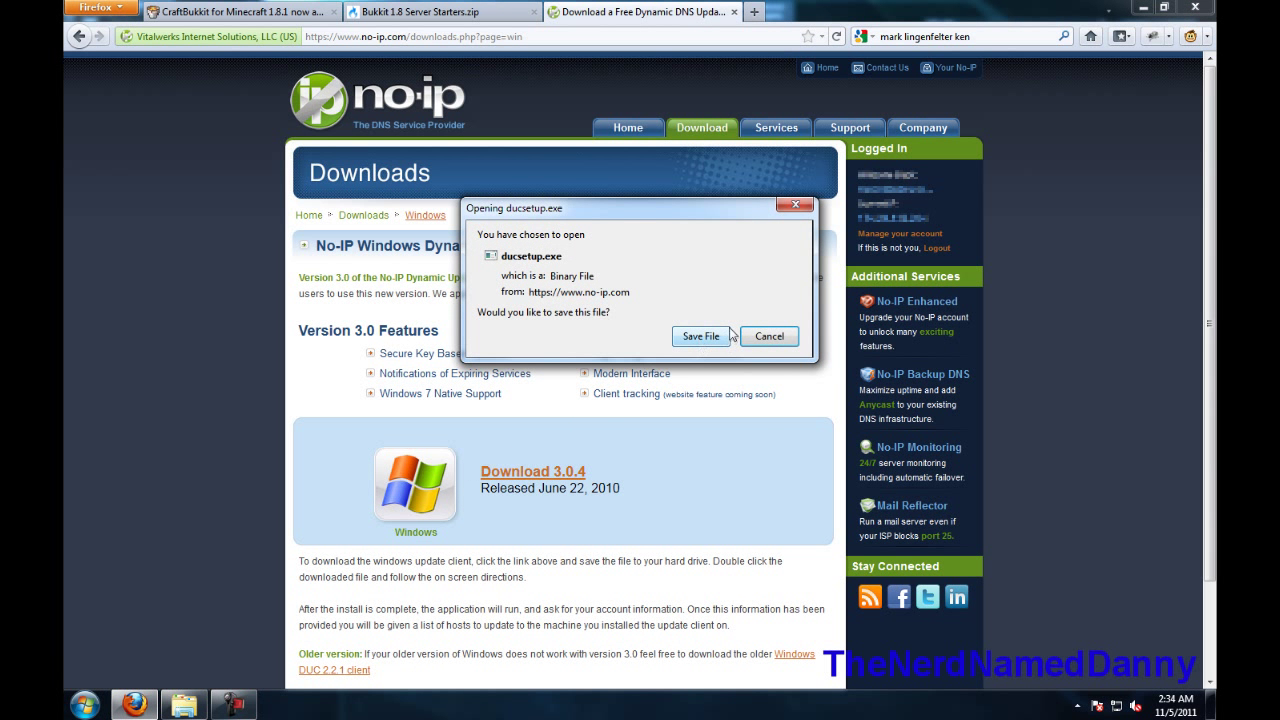
click(752, 338)
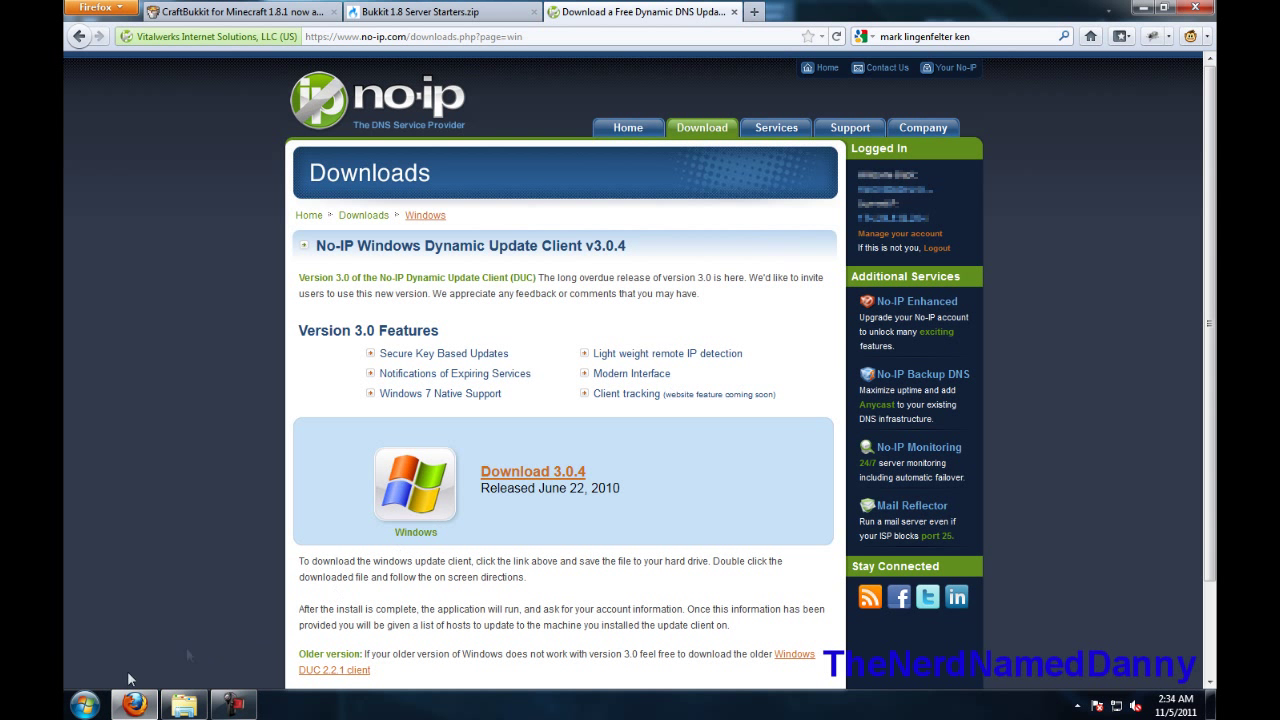
click(82, 705)
click(501, 577)
Launch the No-IP DUC 3.0 client via a Start-menu search for 'duc' and open its status window.
click(82, 705)
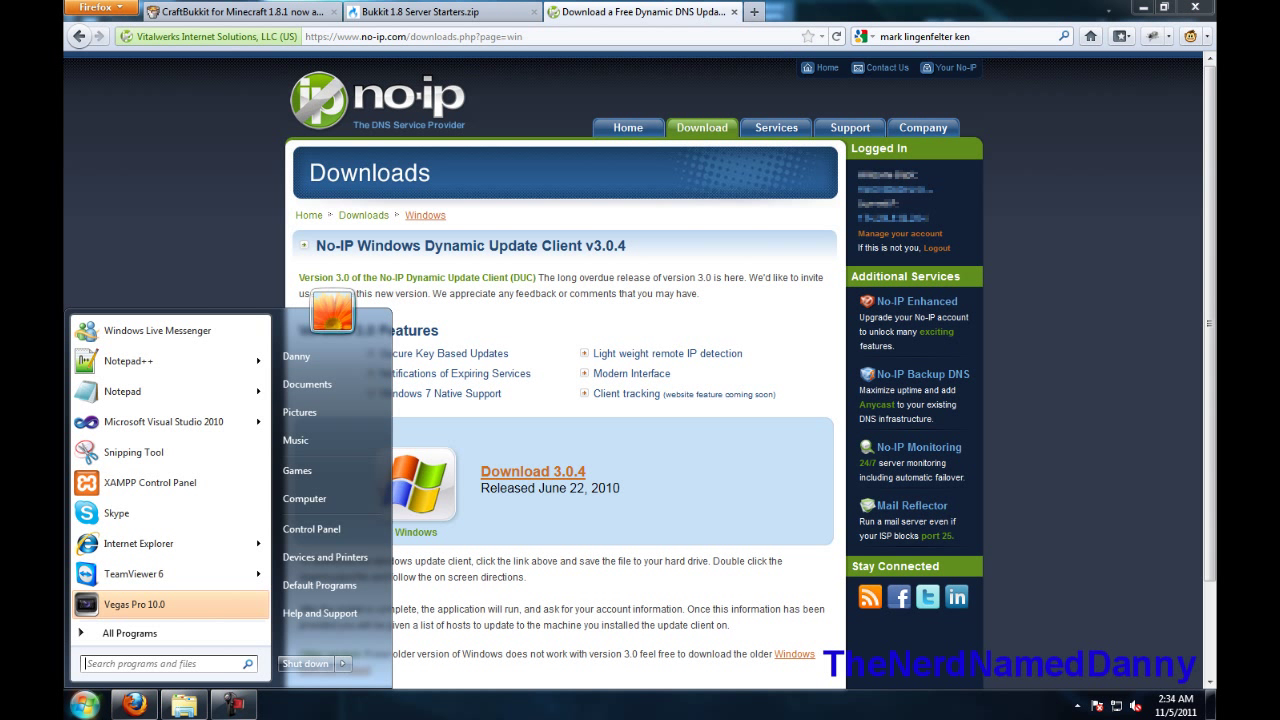
text(duc)
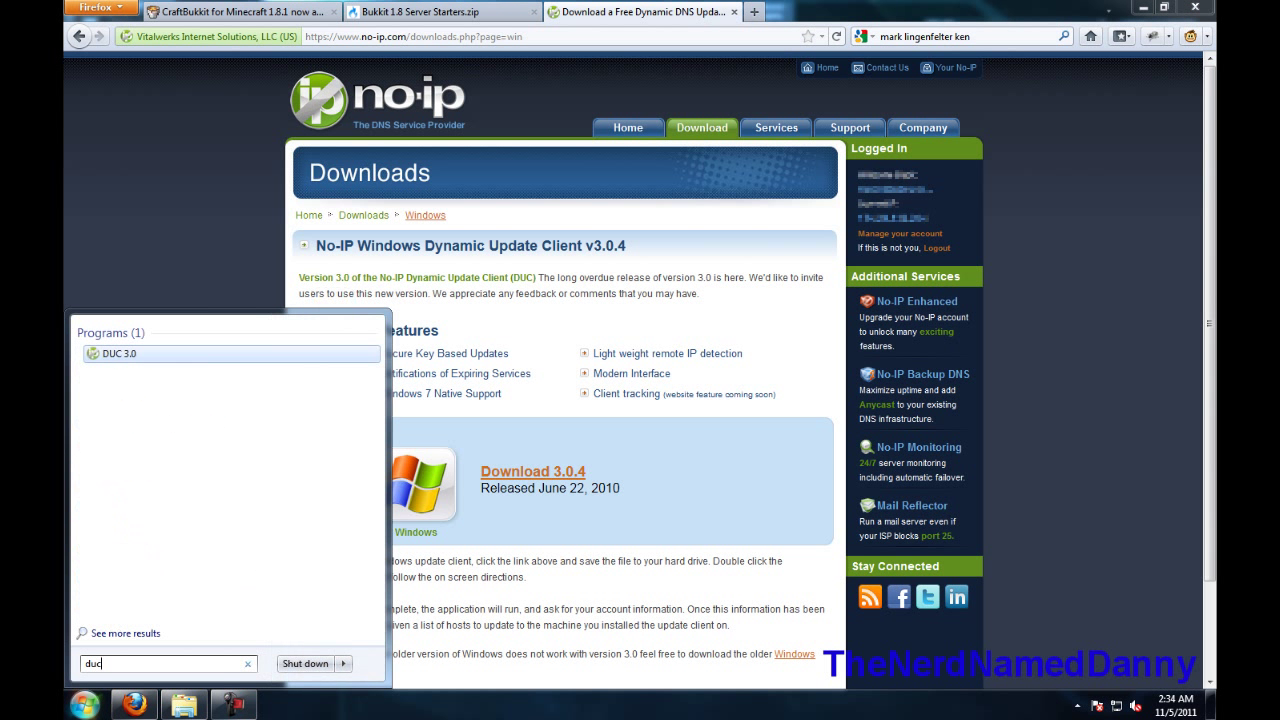
click(199, 362)
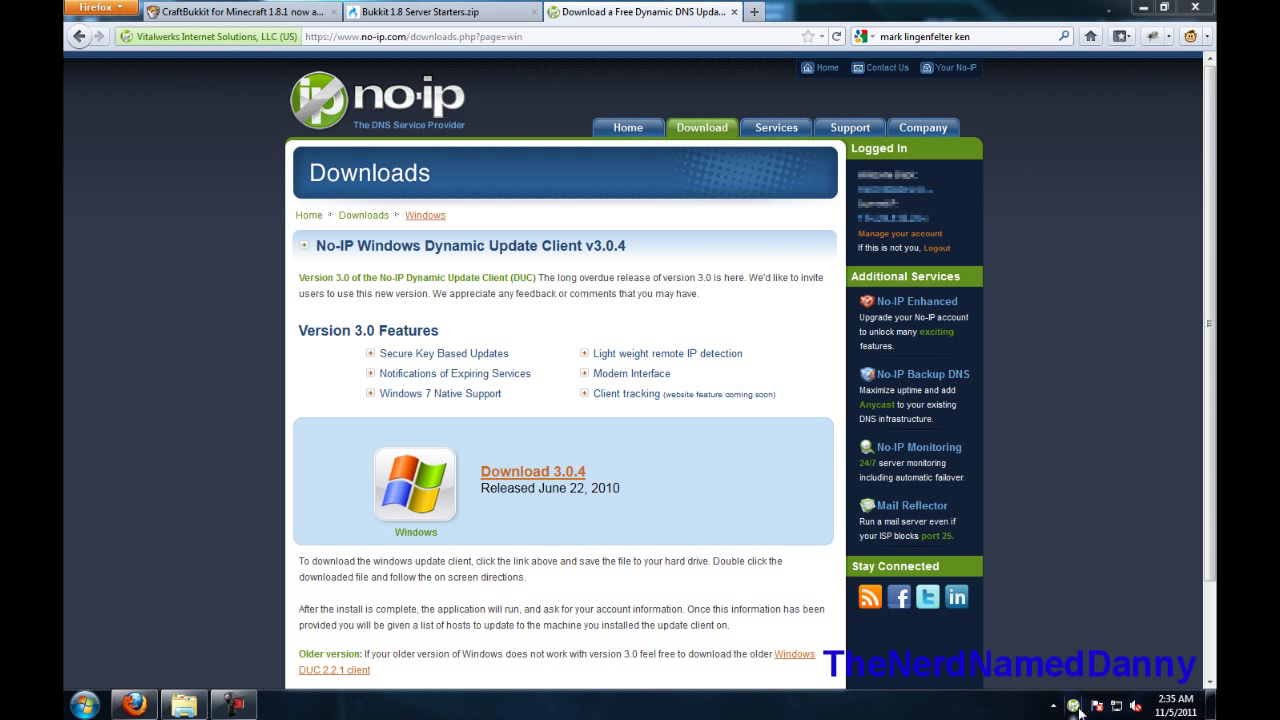
mouse_move(1074, 710)
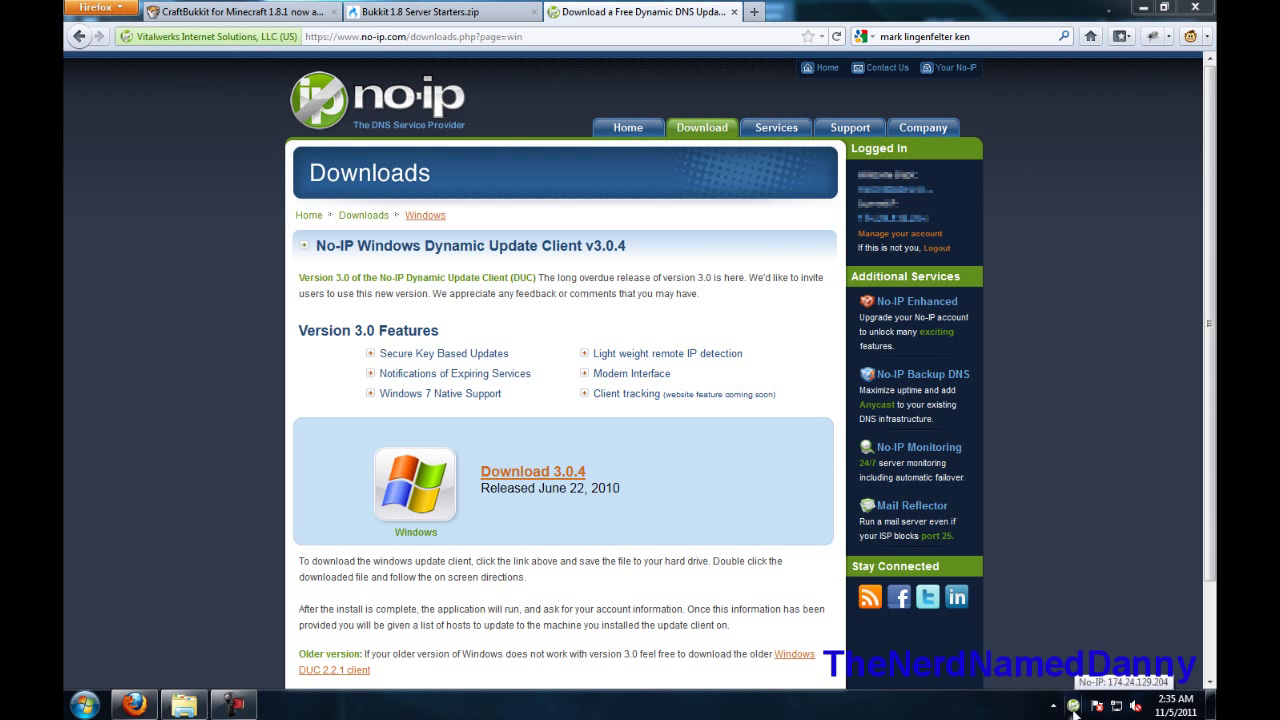
click(1072, 708)
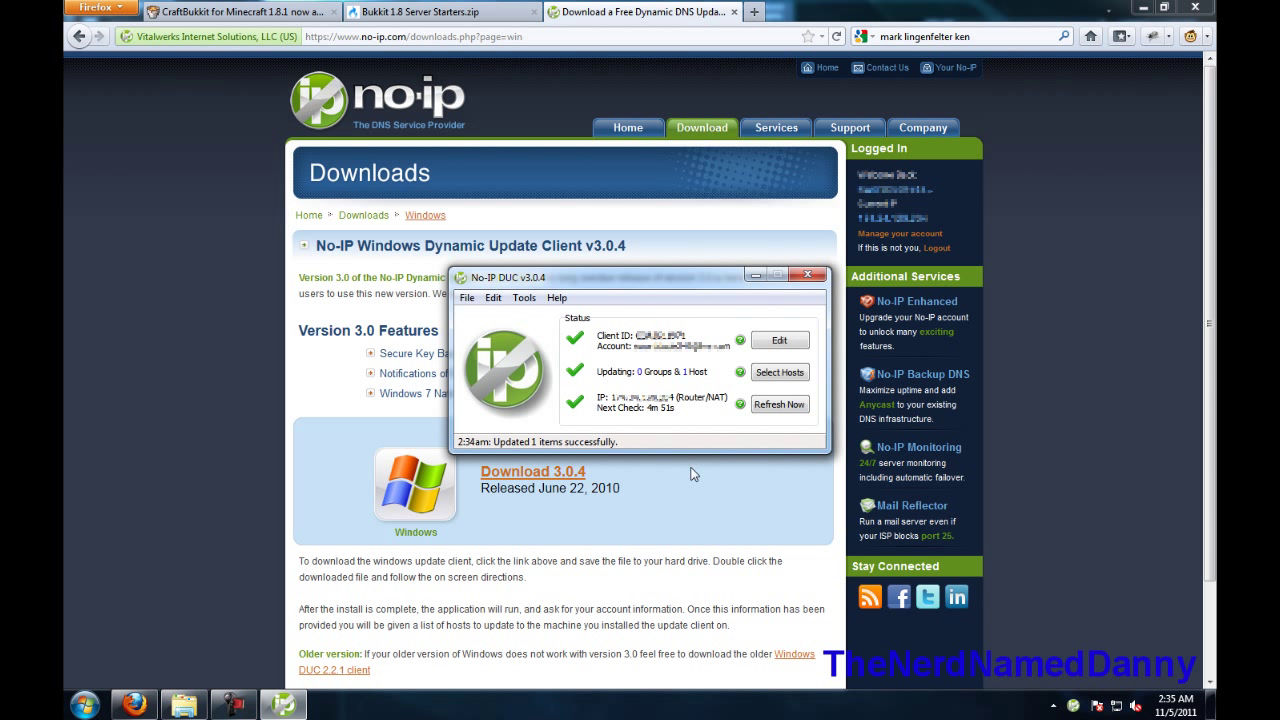
Select minecraftlovers.hopto.org as the host DUC keeps updated and save the selection.
click(786, 378)
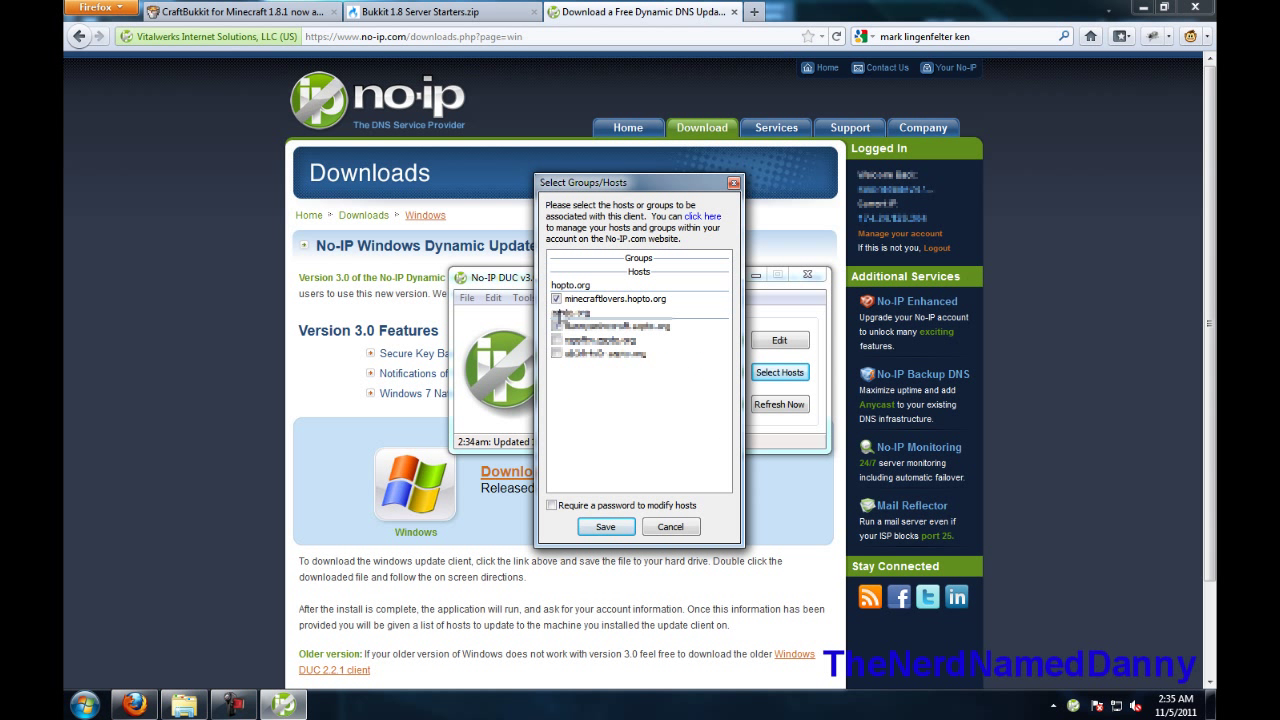
click(610, 526)
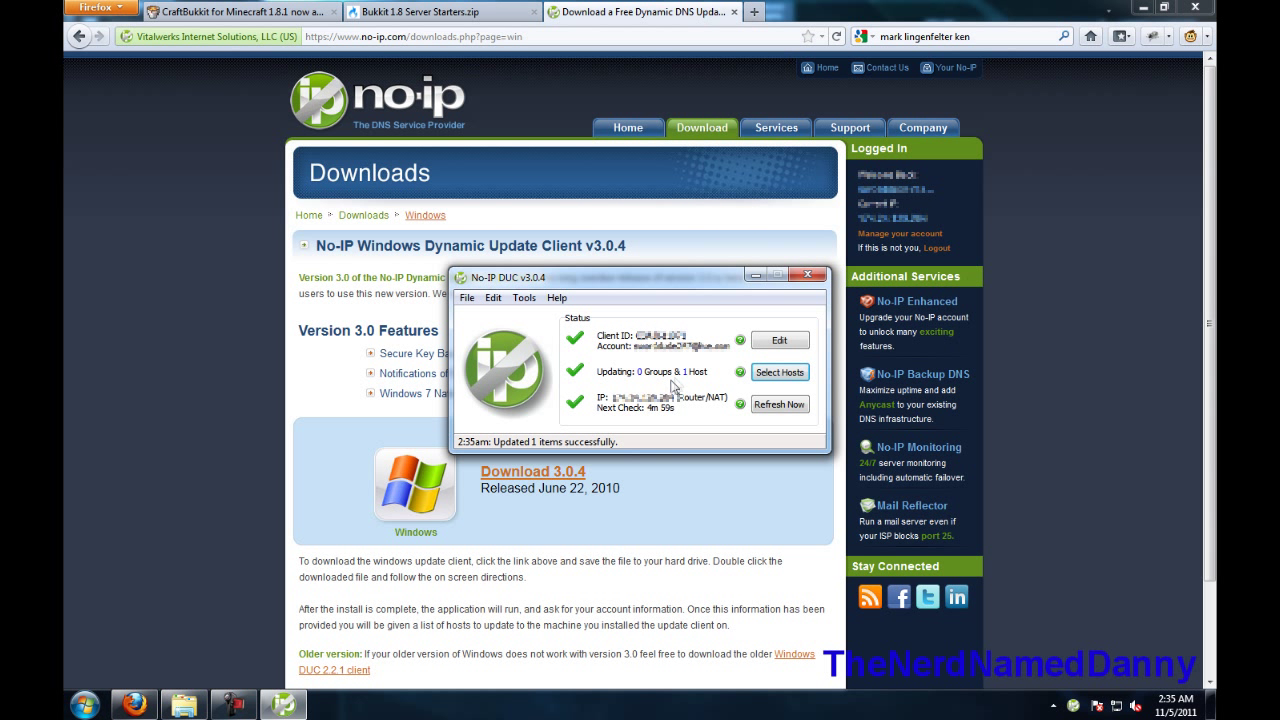
mouse_move(686, 378)
click(773, 375)
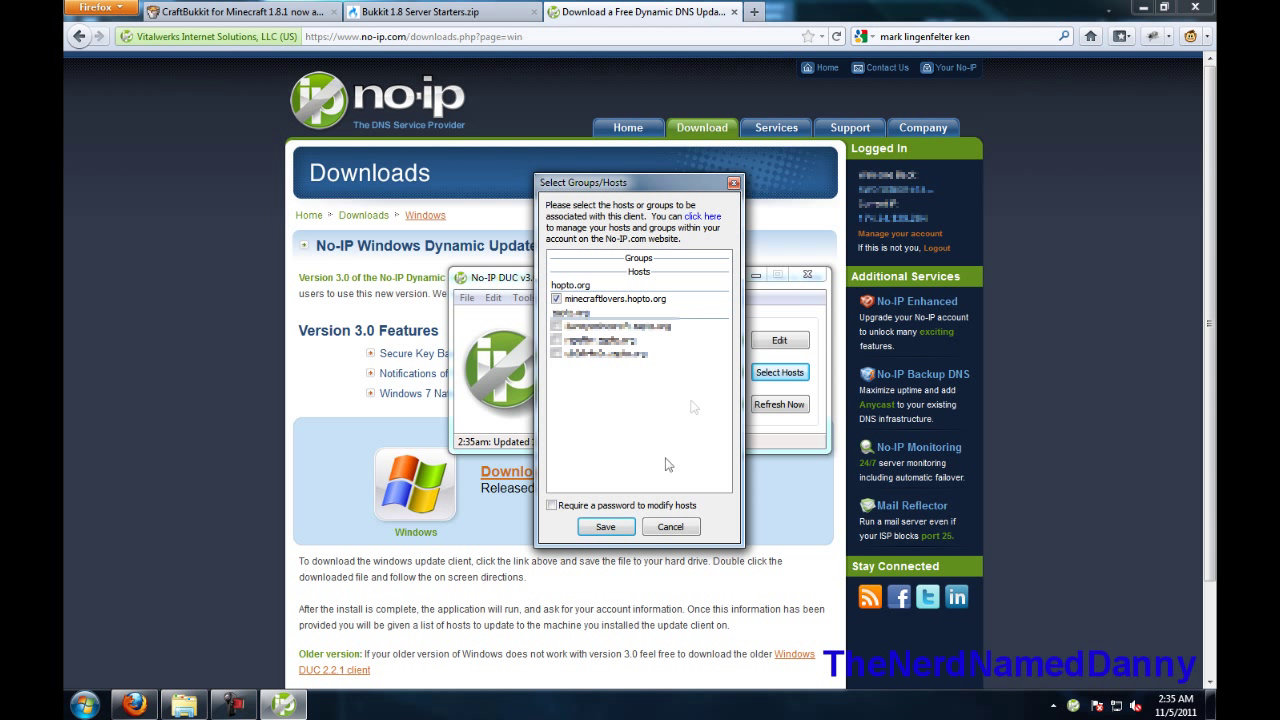
click(624, 527)
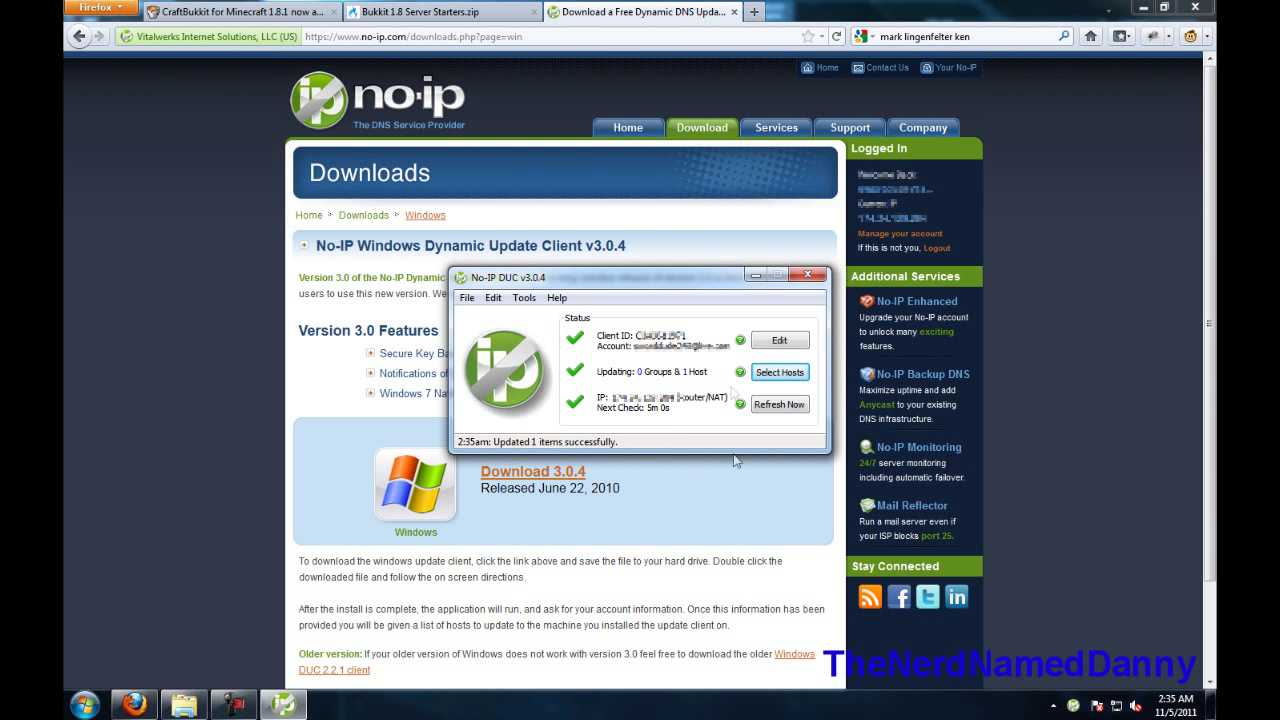
click(635, 525)
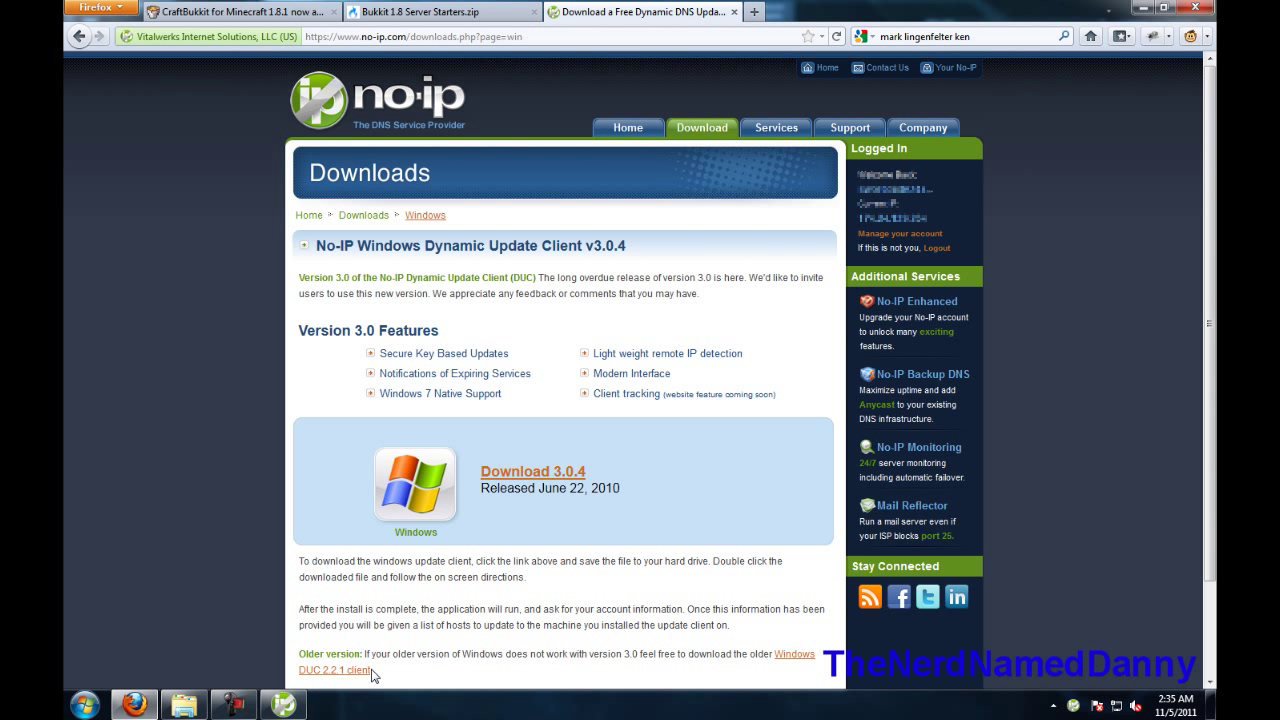
Run server_starter_64bit_a.bat from the Minecraft folder to launch CraftBukkit.
click(184, 705)
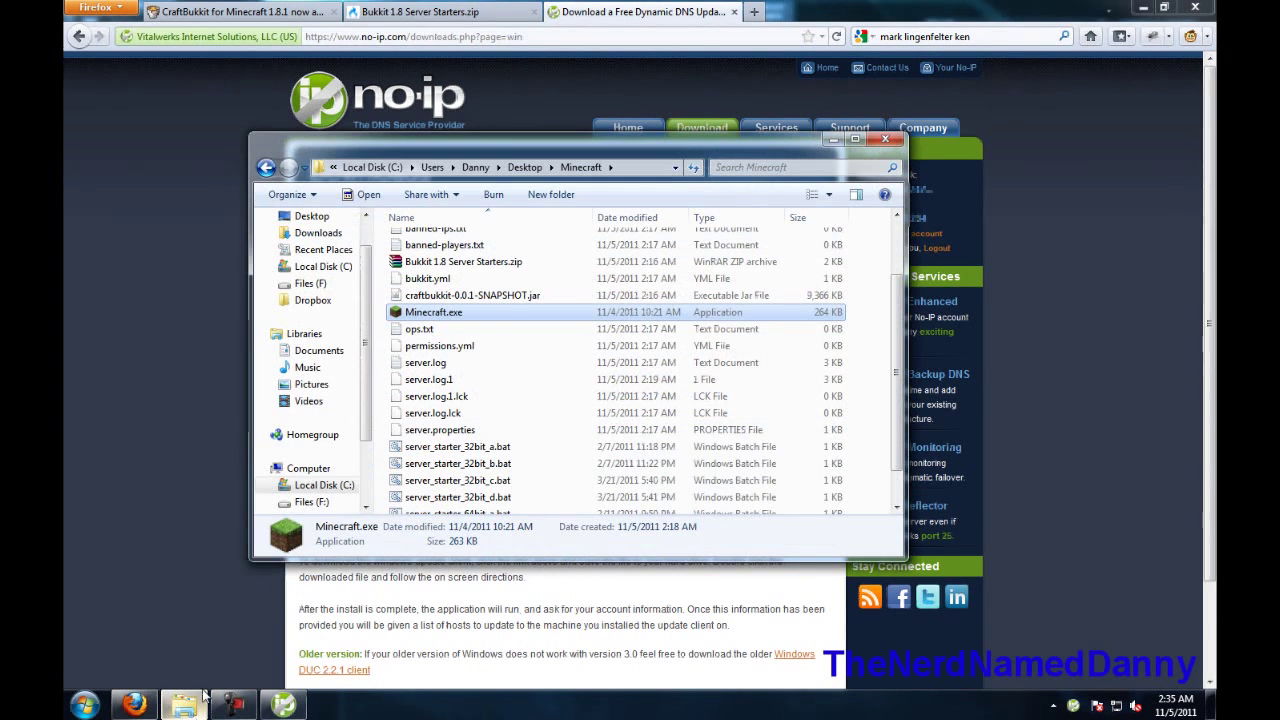
scroll(484, 470, down, 1)
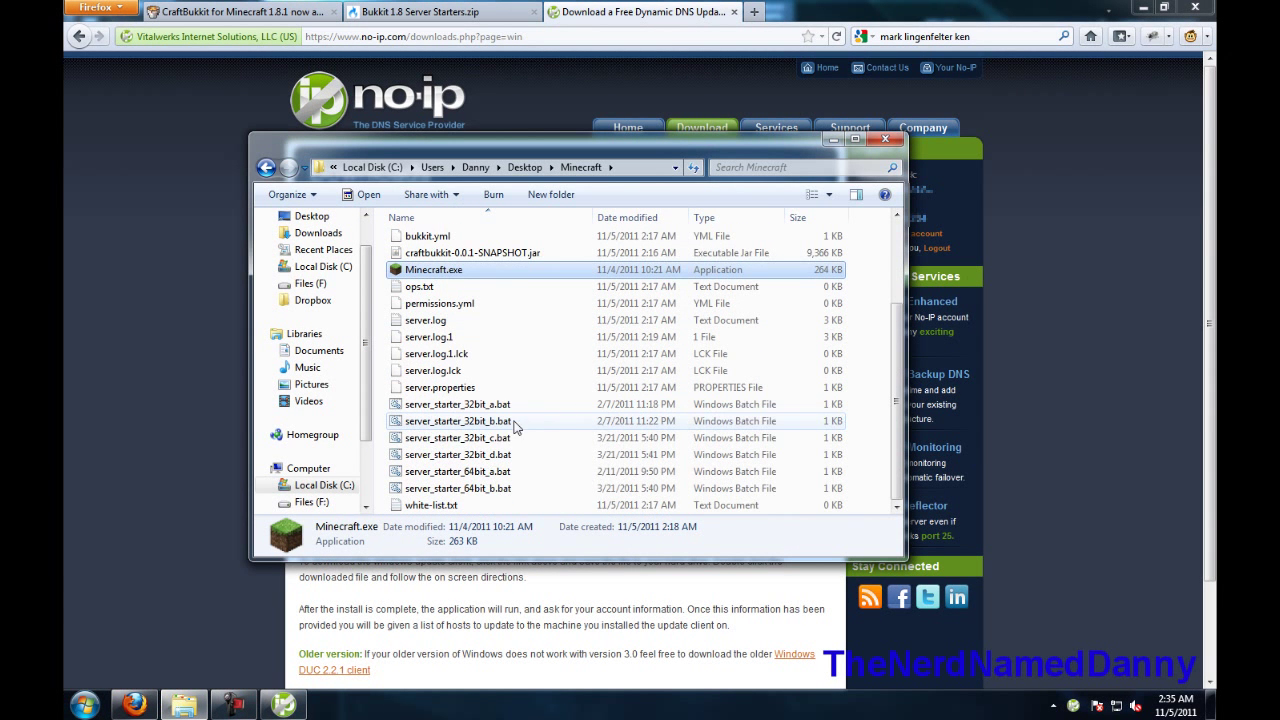
double_click(508, 472)
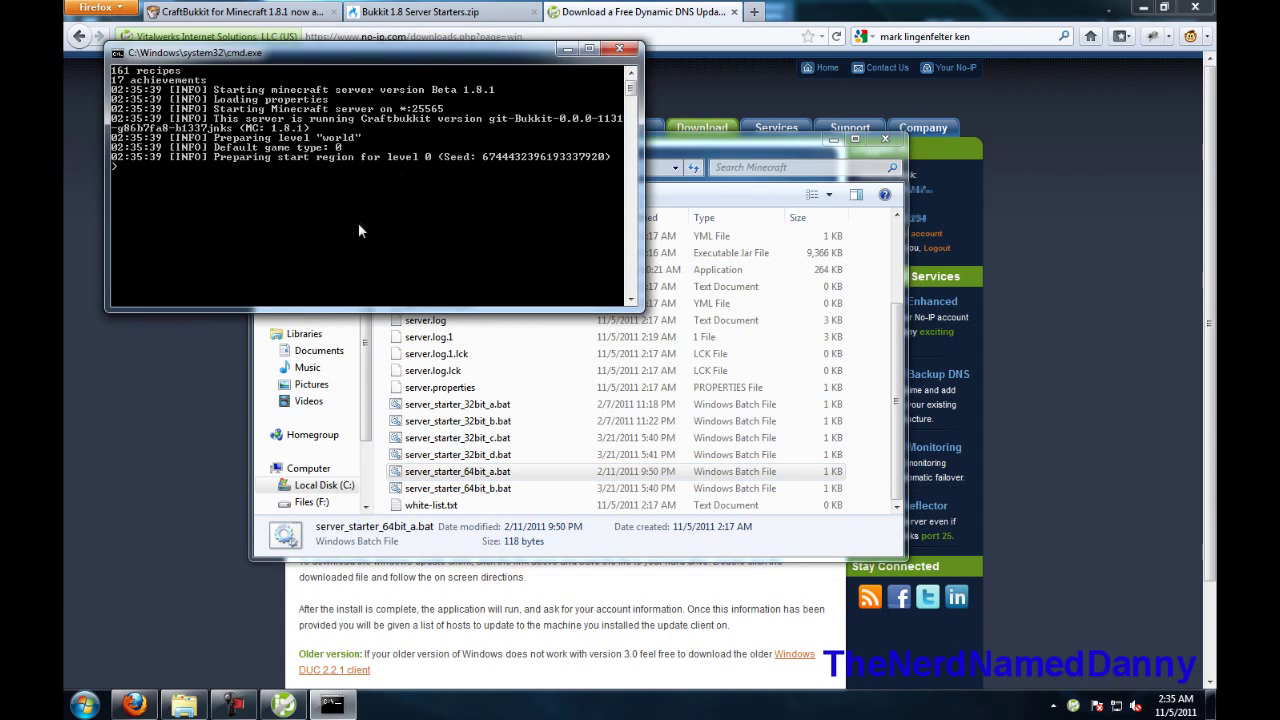